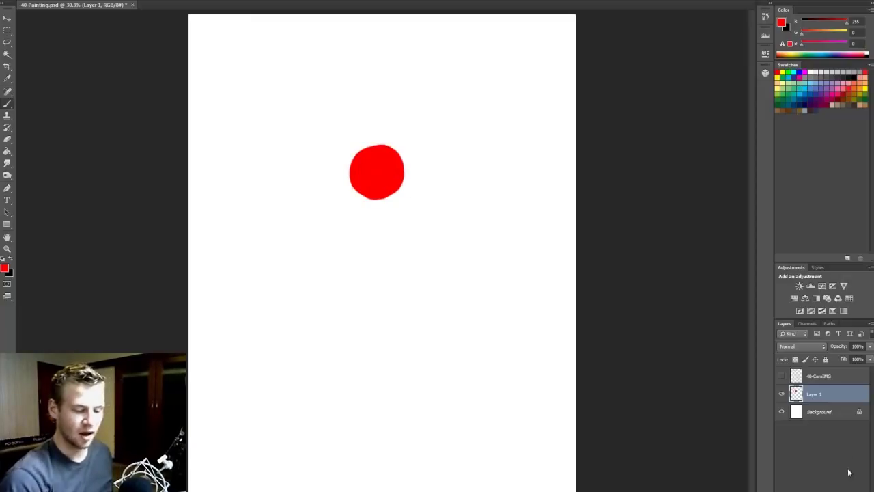
Add a new layer above the red circle's layer and clip it to the circle.
{"action": "key", "text": "ctrl+shift+alt+n"}
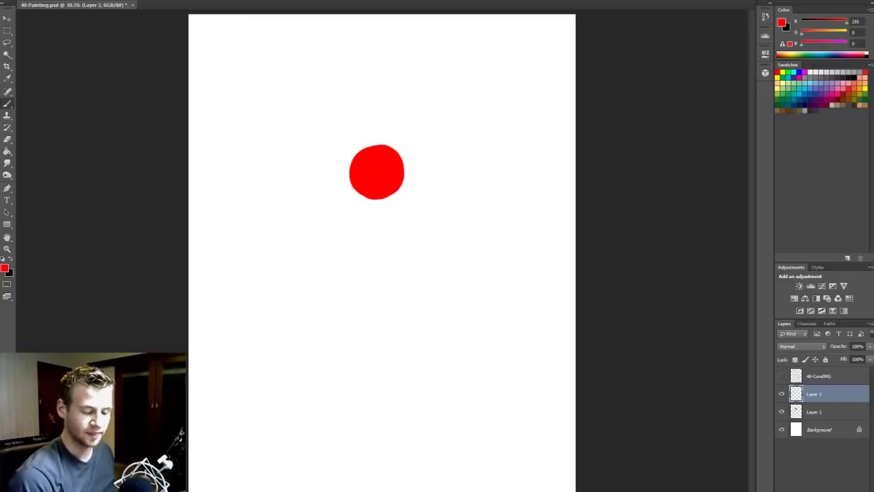
{"action": "left_click_drag", "start_coordinate": [822, 404], "coordinate": [831, 400]}
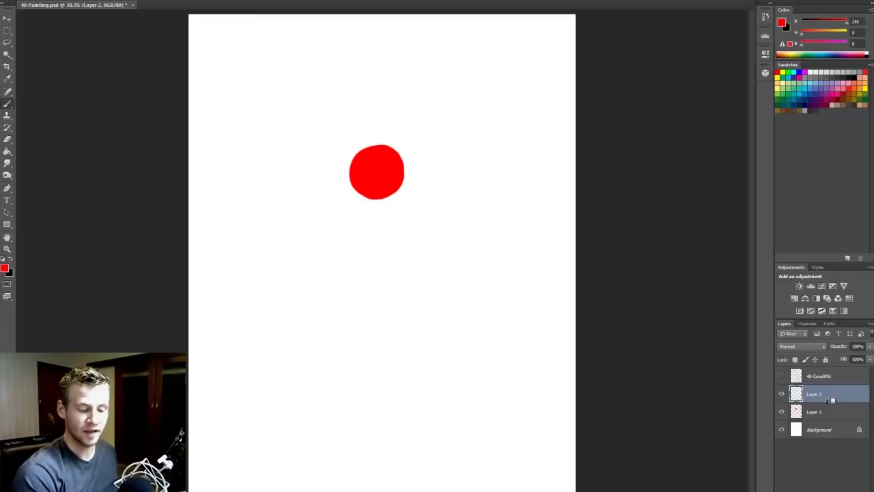
{"action": "left_click_drag", "start_coordinate": [830, 400], "coordinate": [790, 404]}
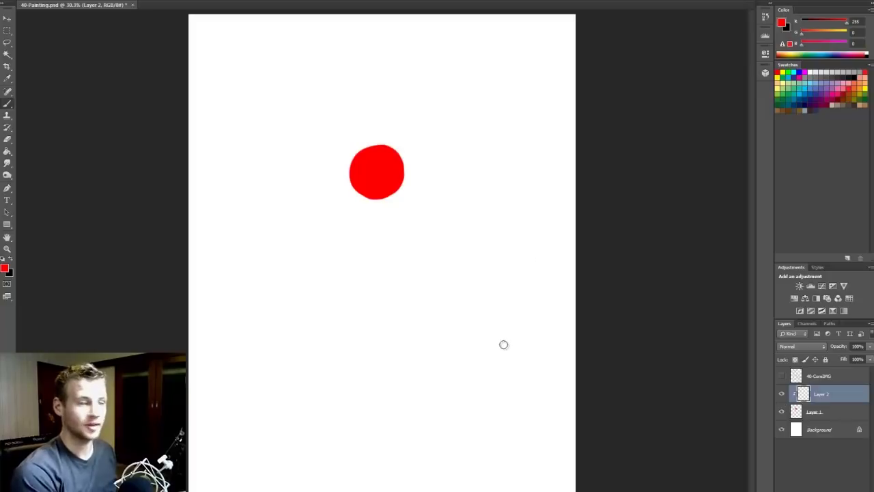
Paint two crossing strokes in blue, RGB 0, 138, 255, over the red circle on the clipped layer.
{"action": "left_click", "coordinate": [5, 268]}
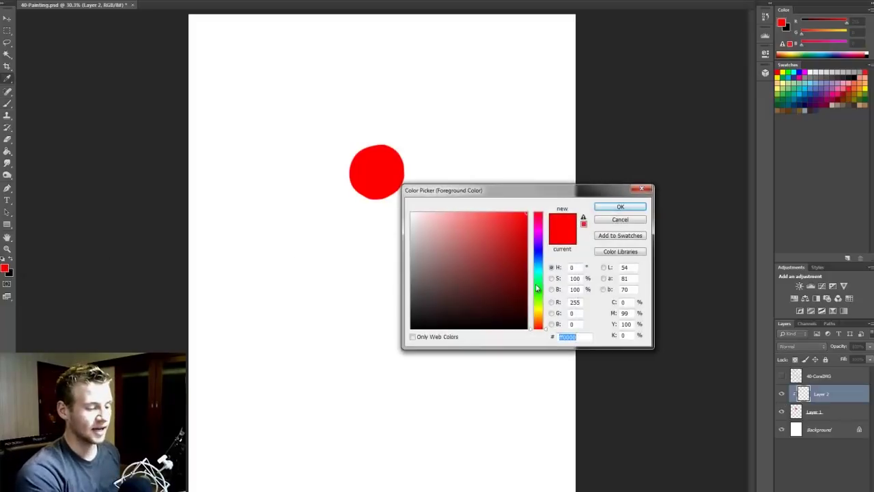
{"action": "left_click_drag", "start_coordinate": [538, 289], "coordinate": [538, 262]}
{"action": "left_click", "coordinate": [500, 234]}
{"action": "left_click", "coordinate": [619, 206]}
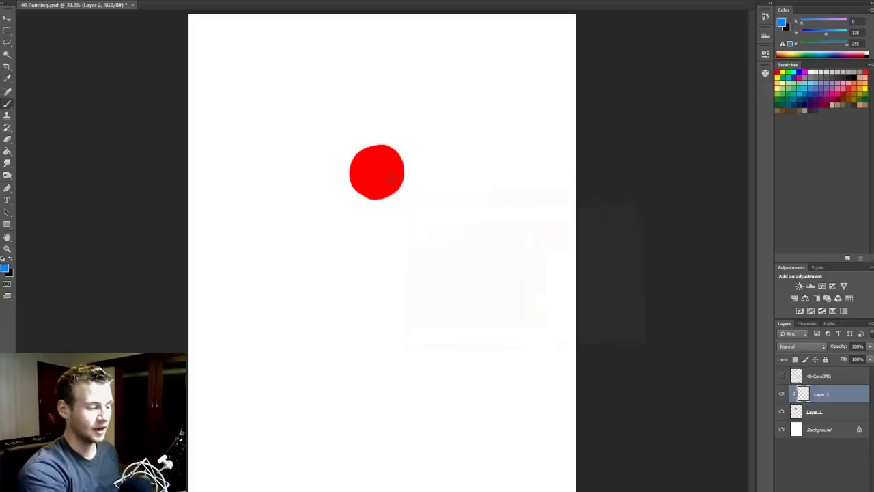
{"action": "mouse_move", "coordinate": [394, 148]}
{"action": "left_mouse_down"}
{"action": "mouse_move", "coordinate": [334, 193]}
{"action": "mouse_move", "coordinate": [352, 244]}
{"action": "mouse_move", "coordinate": [441, 171]}
{"action": "mouse_move", "coordinate": [391, 215]}
{"action": "left_mouse_up"}
{"action": "key", "text": "ctrl+z"}
{"action": "mouse_move", "coordinate": [363, 109]}
{"action": "left_mouse_down"}
{"action": "mouse_move", "coordinate": [368, 98]}
{"action": "mouse_move", "coordinate": [387, 246]}
{"action": "left_mouse_up"}
{"action": "left_click_drag", "start_coordinate": [338, 174], "coordinate": [437, 145]}
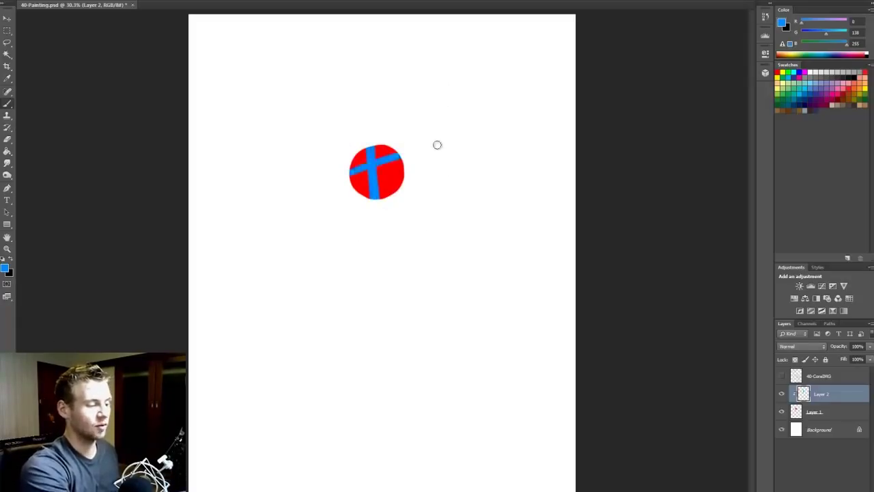
Release and reapply Layer 2's clipping mask, and add another new layer above it clipped to the red circle.
{"action": "left_click", "coordinate": [821, 400], "text": "alt"}
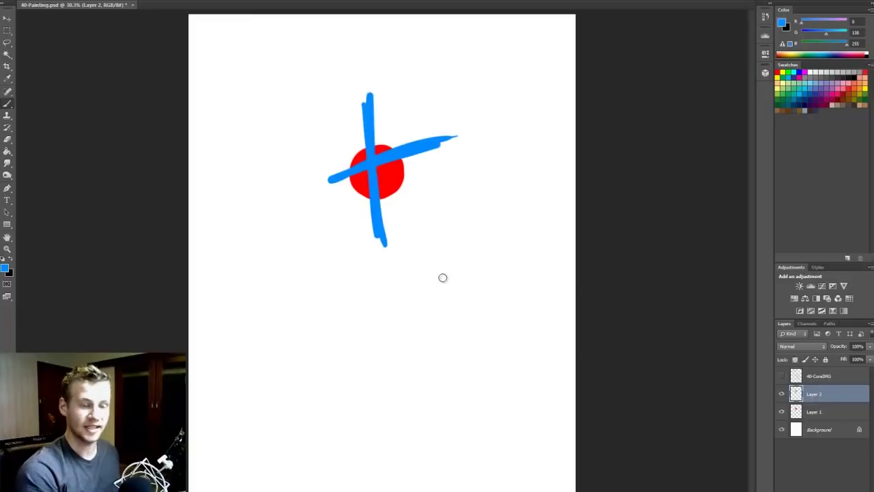
{"action": "left_click", "coordinate": [822, 400], "text": "alt"}
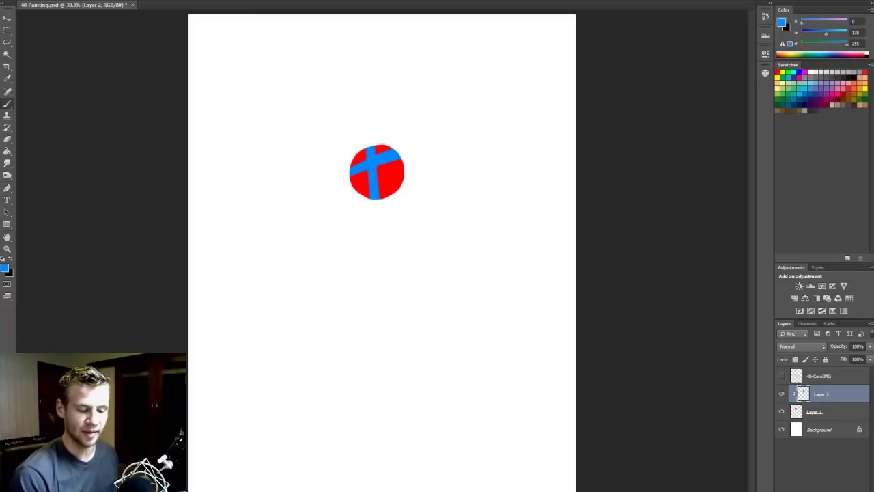
{"action": "key", "text": "ctrl+shift+alt+n"}
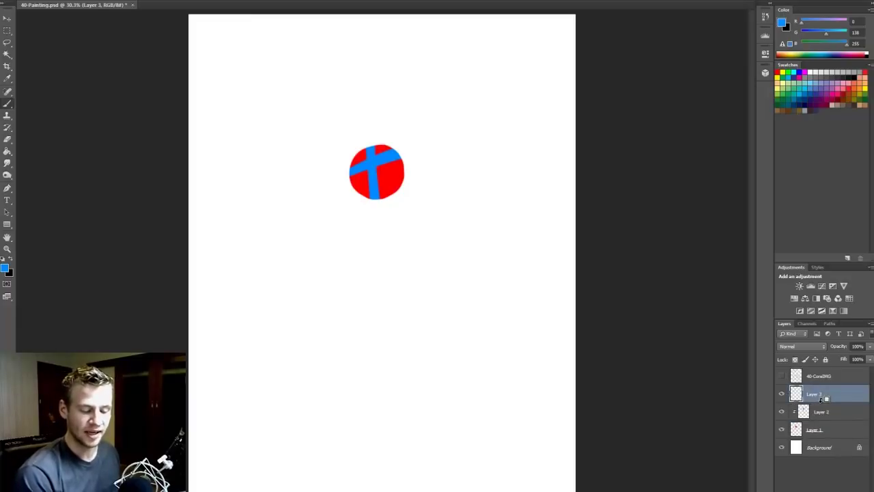
{"action": "left_click", "coordinate": [821, 400], "text": "alt"}
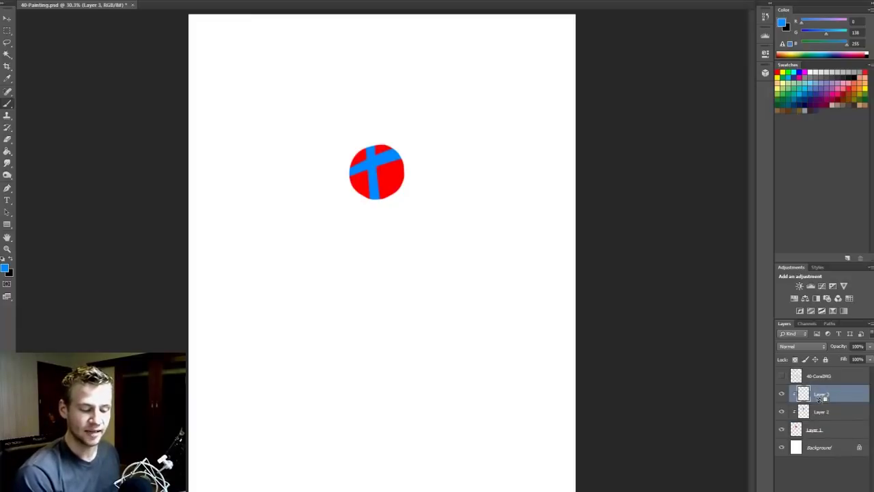
Paint two crossing diagonal strokes in bright green, RGB 12, 255, 0, over the circle on Layer 3.
{"action": "left_click", "coordinate": [5, 269]}
{"action": "left_click", "coordinate": [537, 291]}
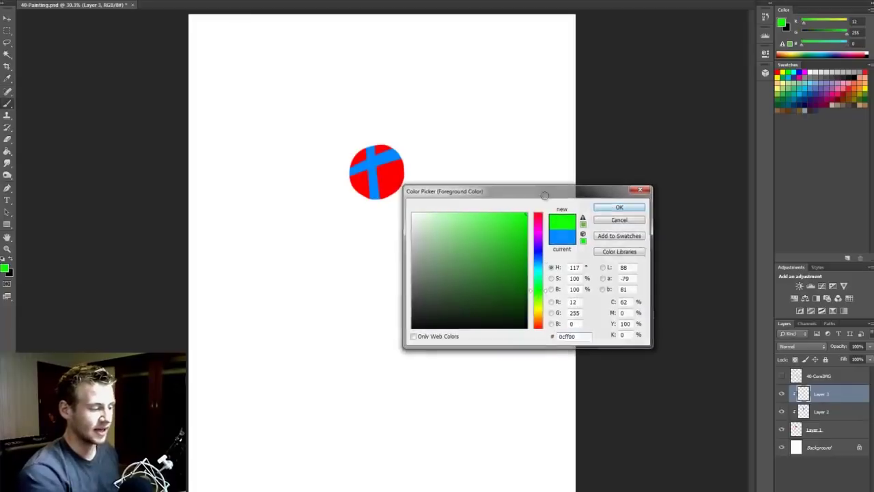
{"action": "key", "text": "Return"}
{"action": "left_click_drag", "start_coordinate": [370, 168], "coordinate": [421, 205]}
{"action": "key", "text": "ctrl+z"}
{"action": "key", "text": "ctrl+z"}
{"action": "key", "text": "ctrl+alt+z"}
{"action": "key", "text": "ctrl+alt+z"}
{"action": "mouse_move", "coordinate": [348, 150]}
{"action": "left_mouse_down"}
{"action": "mouse_move", "coordinate": [413, 197]}
{"action": "mouse_move", "coordinate": [353, 157]}
{"action": "left_mouse_up"}
{"action": "left_click_drag", "start_coordinate": [352, 187], "coordinate": [407, 125]}
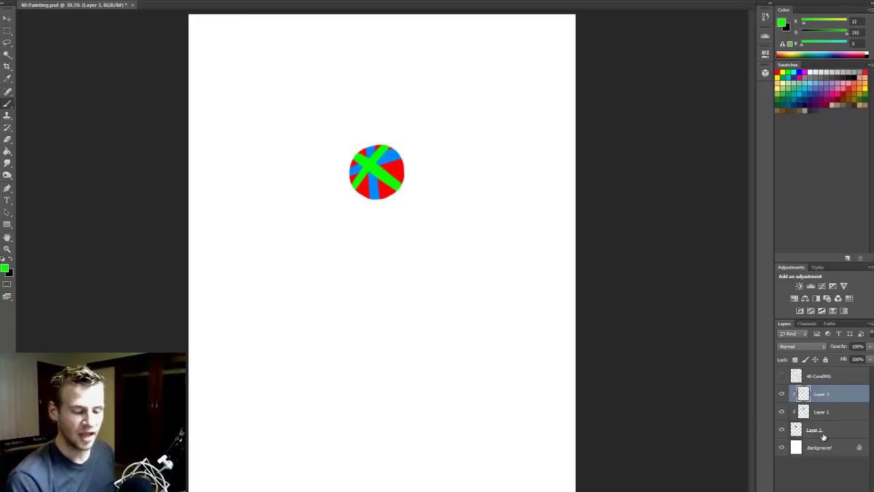
Delete Layer 1, Layer 2 and Layer 3, and show the 40-CoreIMG sketch layer.
{"action": "left_click", "coordinate": [848, 434], "text": "shift"}
{"action": "key", "text": "Delete"}
{"action": "left_click", "coordinate": [400, 178]}
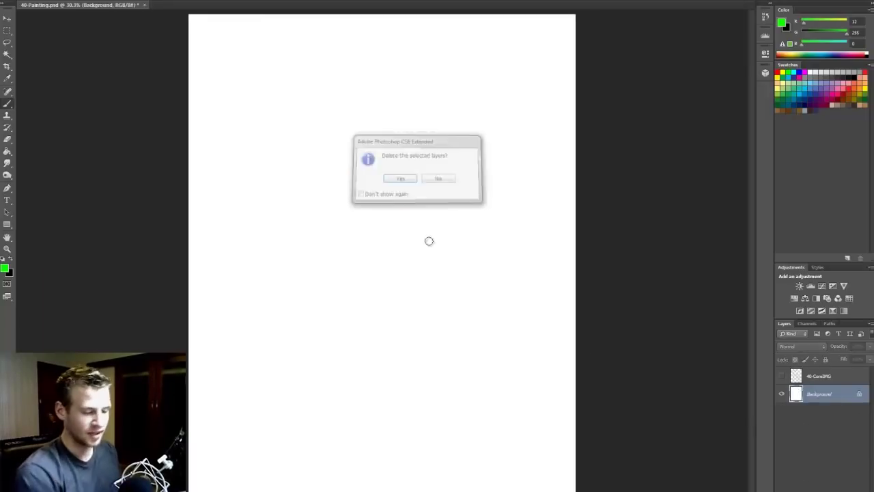
{"action": "left_click", "coordinate": [782, 376]}
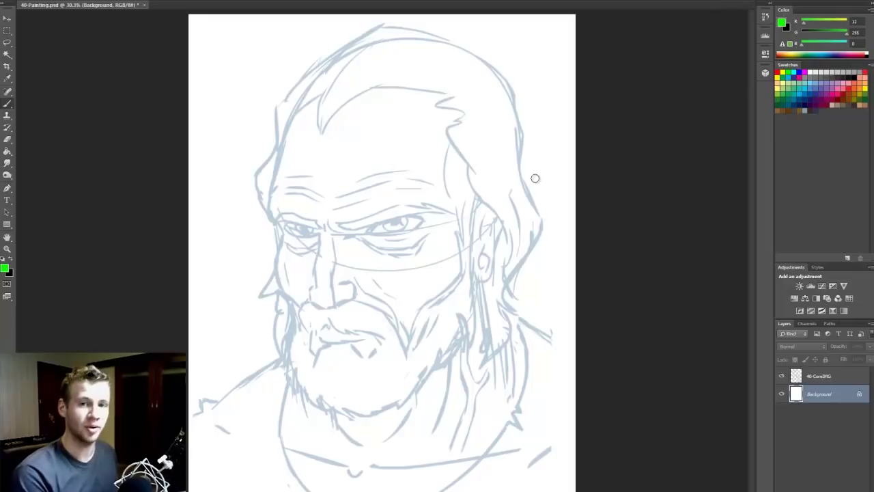
Create two layer groups between the background and the sketch, named SKIN and HAIR, with HAIR above SKIN.
{"action": "key", "text": "ctrl+g"}
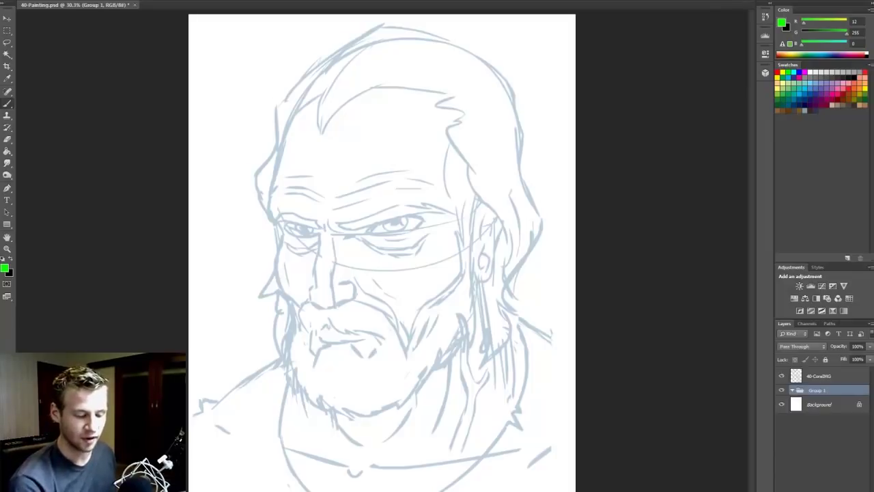
{"action": "double_click", "coordinate": [817, 390]}
{"action": "type", "text": "SKIN"}
{"action": "key", "text": "Return"}
{"action": "key", "text": "ctrl+g"}
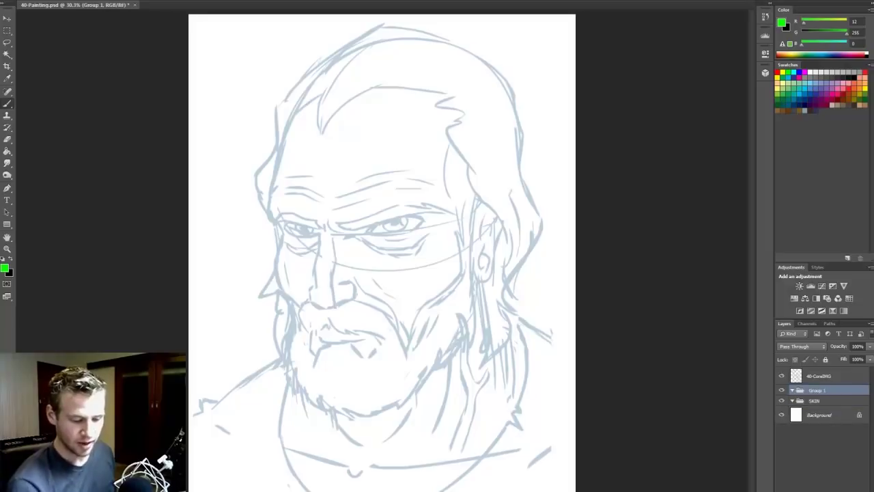
{"action": "double_click", "coordinate": [816, 390]}
{"action": "type", "text": "HAIR"}
{"action": "key", "text": "Return"}
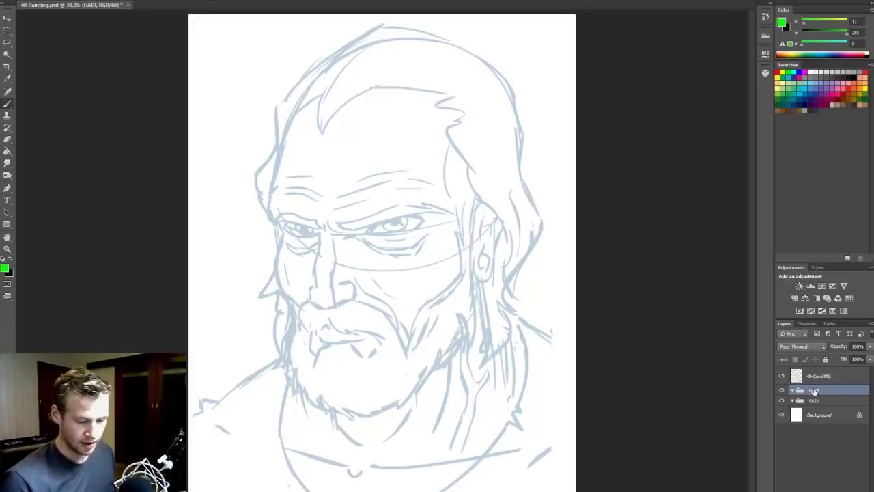
Create two more layer groups above HAIR, named SHIRT and OTHER, with OTHER on top.
{"action": "key", "text": "ctrl+g"}
{"action": "double_click", "coordinate": [816, 390]}
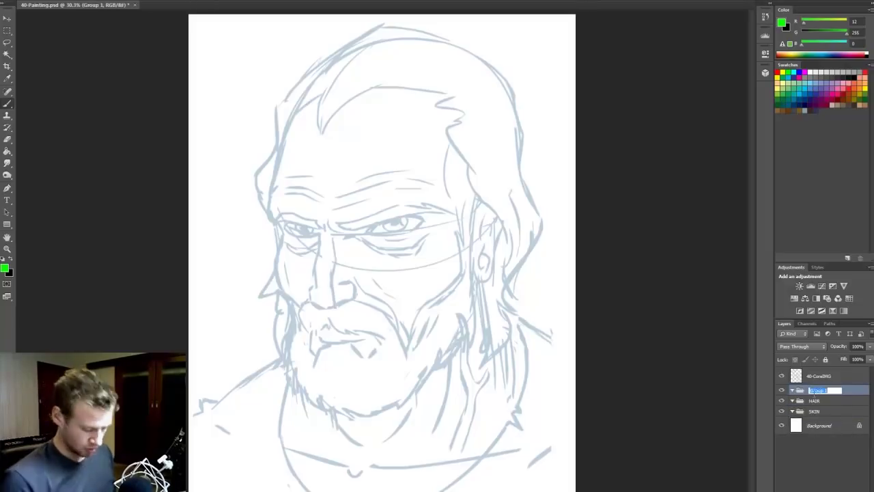
{"action": "type", "text": "SHIRT"}
{"action": "key", "text": "Return"}
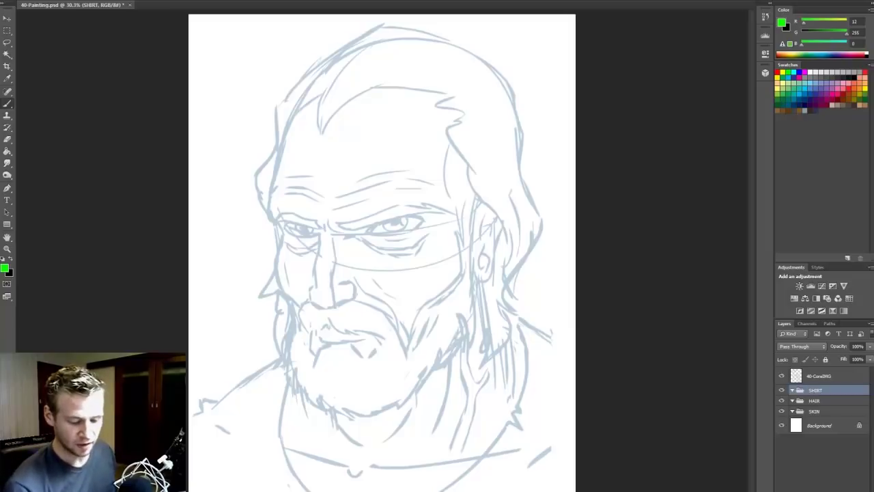
{"action": "key", "text": "ctrl+g"}
{"action": "double_click", "coordinate": [817, 390]}
{"action": "type", "text": "OTHER"}
{"action": "key", "text": "Return"}
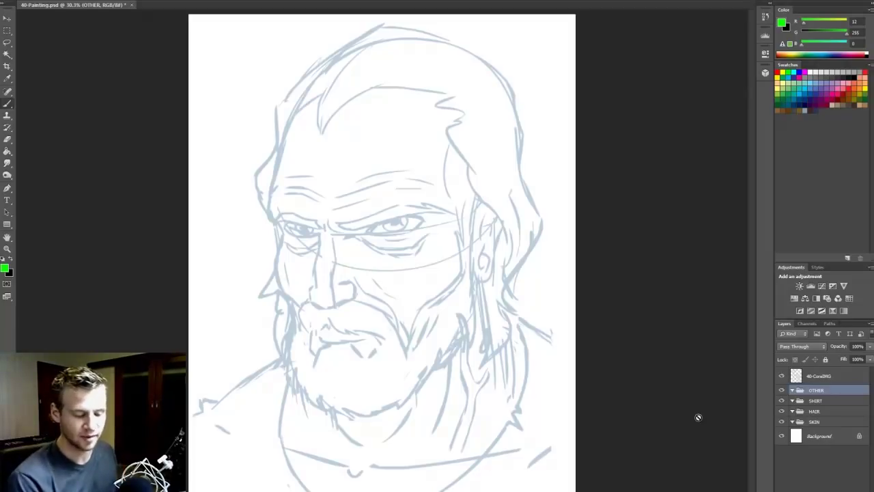
Add a new empty layer inside the SKIN group and keep it as the active layer.
{"action": "left_click", "coordinate": [814, 422]}
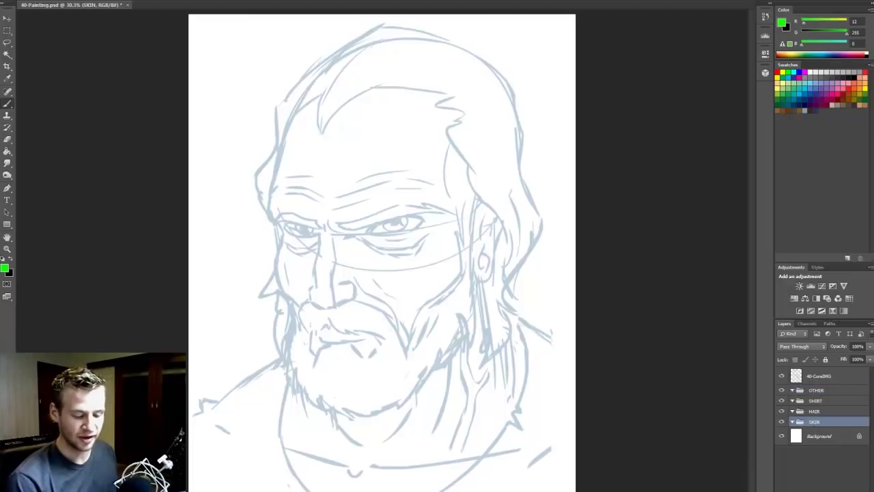
{"action": "key", "text": "ctrl+shift+alt+n"}
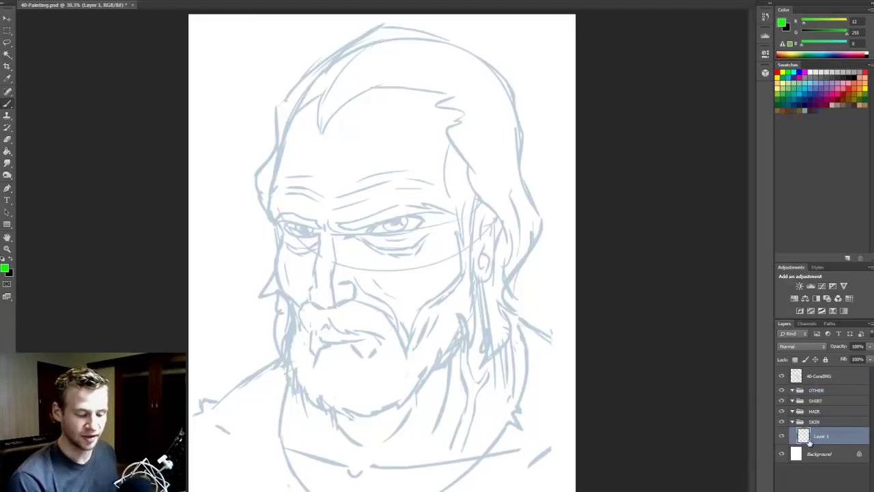
{"action": "left_click", "coordinate": [821, 376]}
{"action": "left_click", "coordinate": [781, 376]}
{"action": "left_click", "coordinate": [781, 376]}
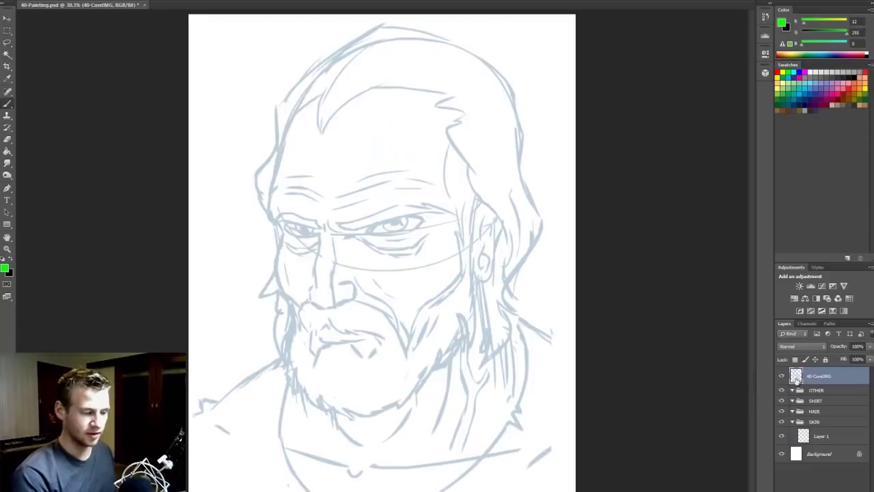
{"action": "left_click", "coordinate": [818, 435]}
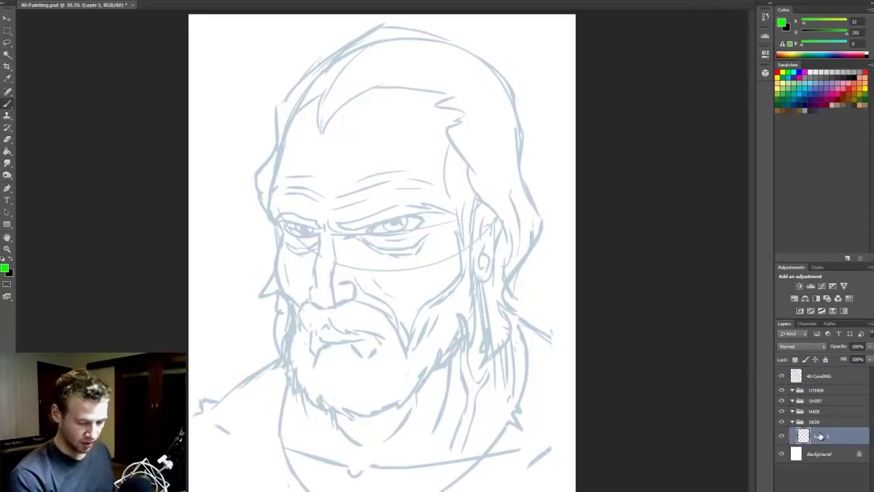
{"action": "mouse_move", "coordinate": [535, 152]}
{"action": "left_mouse_down"}
{"action": "mouse_move", "coordinate": [441, 185]}
{"action": "mouse_move", "coordinate": [558, 289]}
{"action": "mouse_move", "coordinate": [411, 412]}
{"action": "left_mouse_up"}
{"action": "key", "text": "ctrl+z"}
{"action": "left_click", "coordinate": [5, 268]}
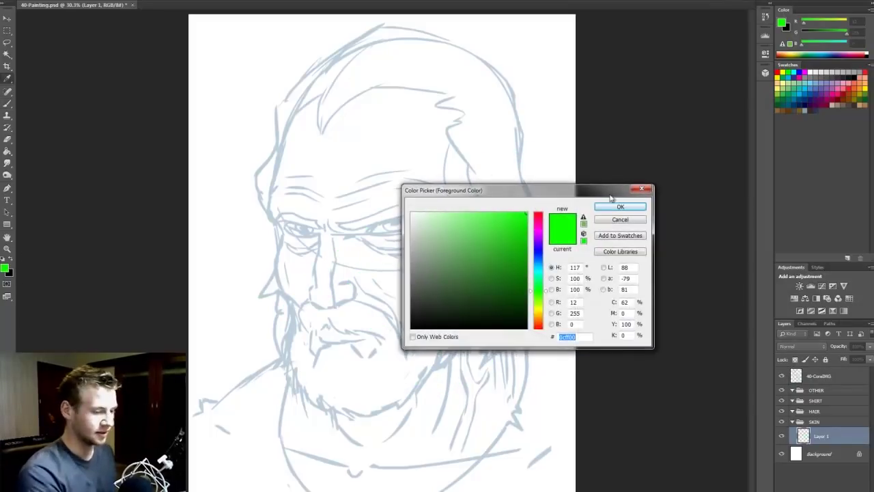
{"action": "key", "text": "Escape"}
Reset the foreground and background colours to the default black and white, and undo a test brush stroke.
{"action": "left_click", "coordinate": [2, 260]}
{"action": "left_click", "coordinate": [10, 260]}
{"action": "left_click", "coordinate": [10, 259]}
{"action": "mouse_move", "coordinate": [321, 165]}
{"action": "left_mouse_down"}
{"action": "mouse_move", "coordinate": [287, 218]}
{"action": "mouse_move", "coordinate": [340, 247]}
{"action": "mouse_move", "coordinate": [320, 320]}
{"action": "mouse_move", "coordinate": [355, 293]}
{"action": "left_mouse_up"}
{"action": "key", "text": "ctrl+z"}
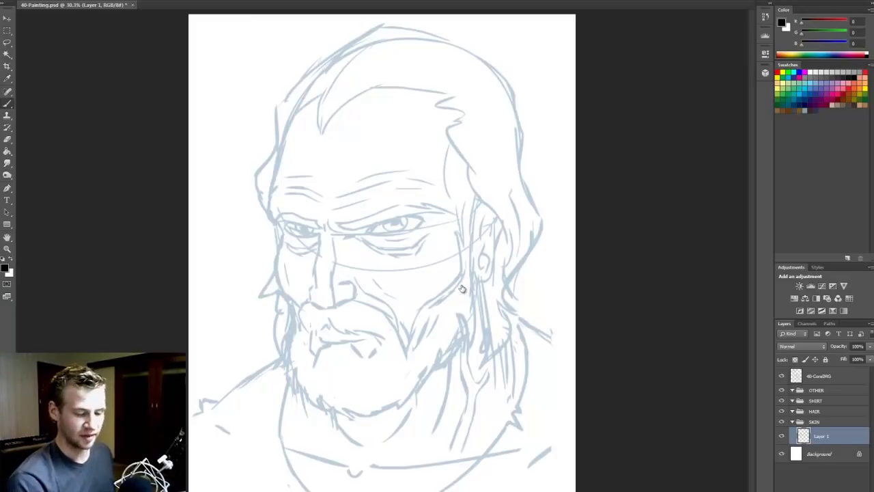
Lower the 40-CoreIMG sketch layer's opacity to 65% and reselect Layer 1 in the SKIN group.
{"action": "left_click", "coordinate": [822, 376]}
{"action": "left_click_drag", "start_coordinate": [868, 347], "coordinate": [853, 360]}
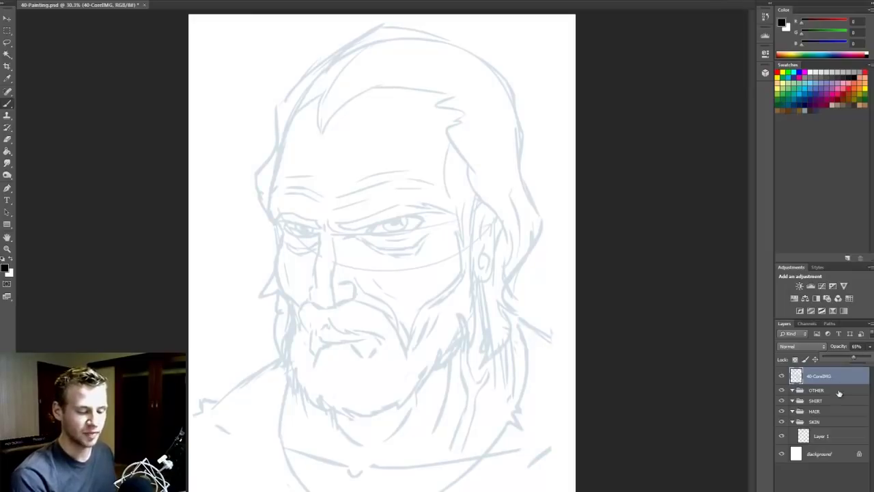
{"action": "left_click", "coordinate": [825, 437]}
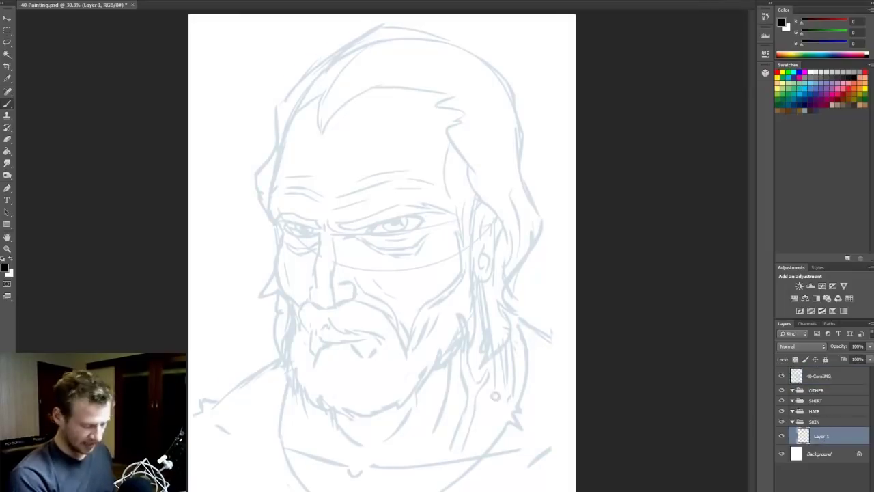
Set the foreground colour to a tan skin tone, RGB 184, 146, 108.
{"action": "left_click", "coordinate": [5, 267]}
{"action": "left_click_drag", "start_coordinate": [509, 192], "coordinate": [558, 209]}
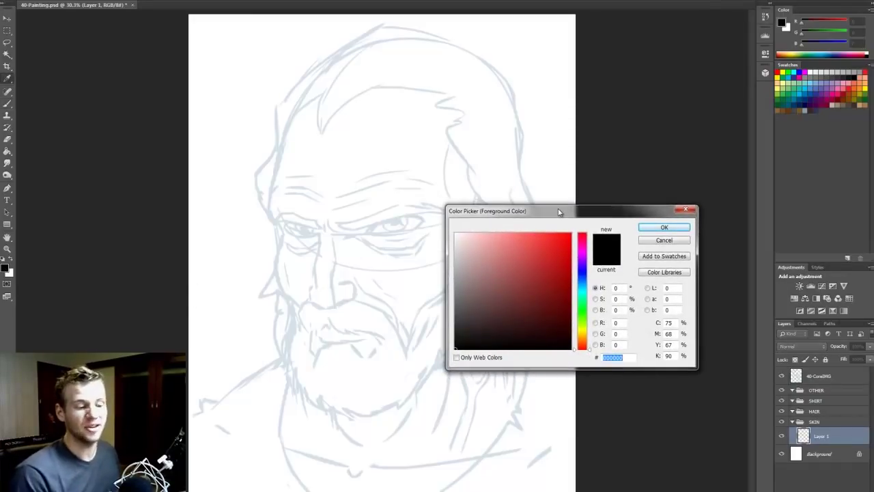
{"action": "left_click_drag", "start_coordinate": [529, 277], "coordinate": [571, 234]}
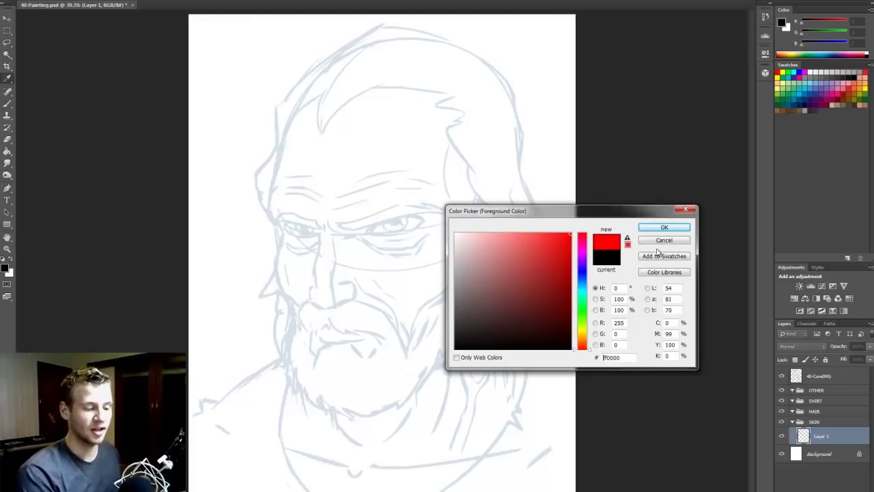
{"action": "left_click_drag", "start_coordinate": [552, 282], "coordinate": [602, 277]}
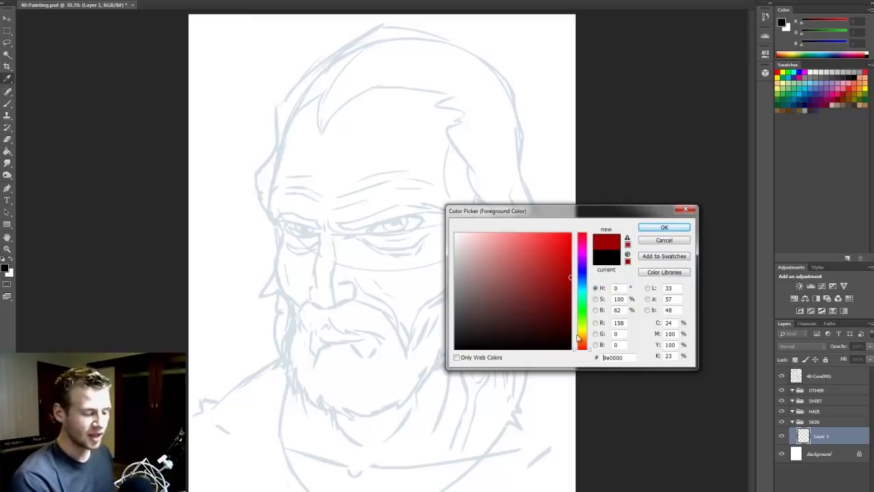
{"action": "left_click_drag", "start_coordinate": [582, 341], "coordinate": [582, 334]}
{"action": "left_click_drag", "start_coordinate": [504, 271], "coordinate": [490, 254]}
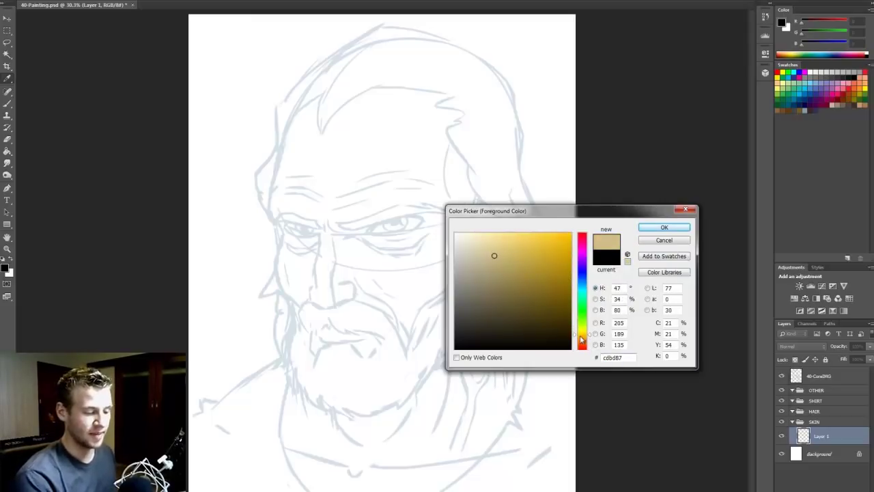
{"action": "left_click_drag", "start_coordinate": [581, 334], "coordinate": [582, 340]}
{"action": "left_click_drag", "start_coordinate": [493, 254], "coordinate": [504, 262]}
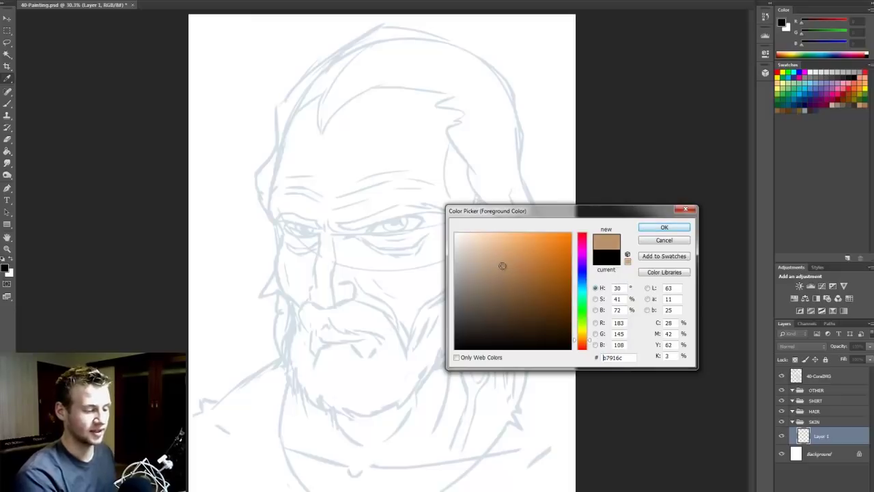
{"action": "left_click", "coordinate": [661, 227]}
Zoom in on the face and change the foreground colour to a lighter tan, RGB 195, 148, 113.
{"action": "key", "text": "z"}
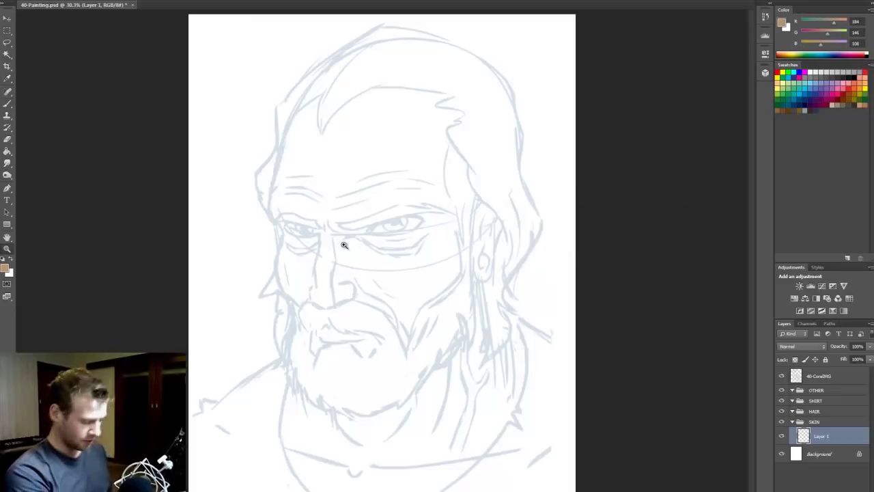
{"action": "left_click", "coordinate": [346, 247]}
{"action": "left_click", "coordinate": [350, 248]}
{"action": "key", "text": "b"}
{"action": "left_click", "coordinate": [7, 268]}
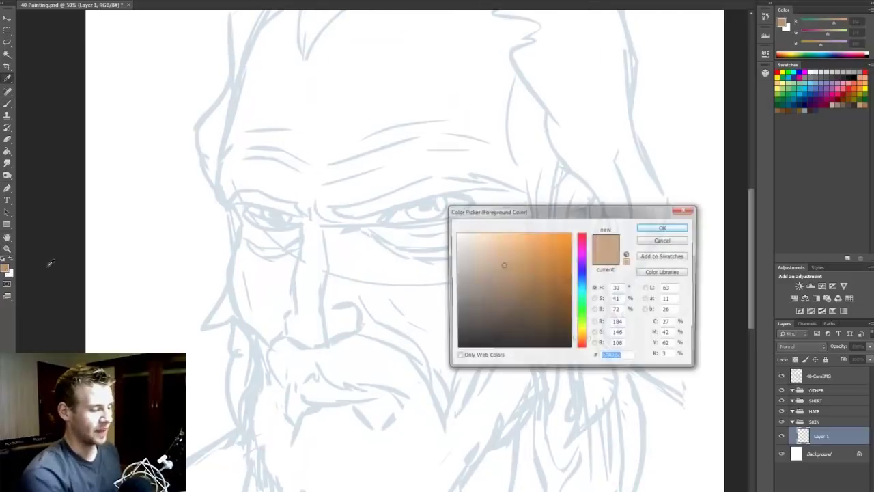
{"action": "left_click", "coordinate": [503, 256]}
{"action": "left_click_drag", "start_coordinate": [589, 338], "coordinate": [590, 342]}
{"action": "left_click", "coordinate": [663, 227]}
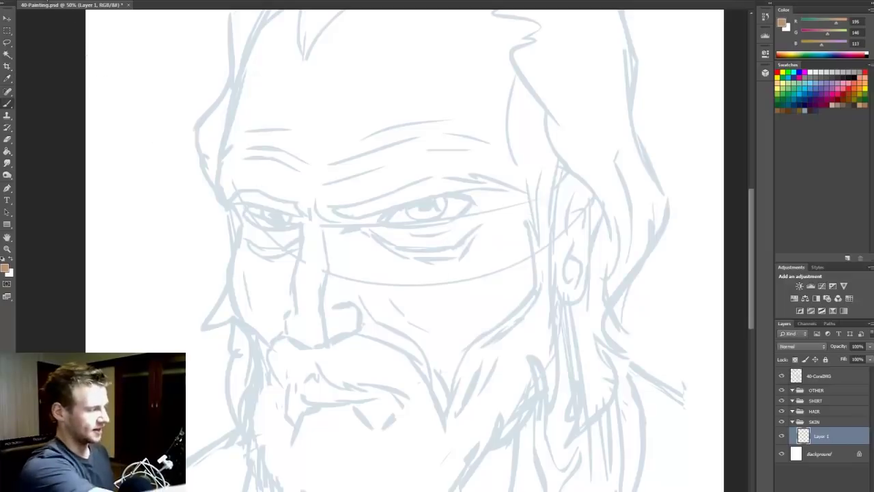
Adjust the hard round brush to a small size for outlining, with 100% hardness.
{"action": "left_click", "coordinate": [47, 0]}
{"action": "left_click_drag", "start_coordinate": [32, 19], "coordinate": [28, 24]}
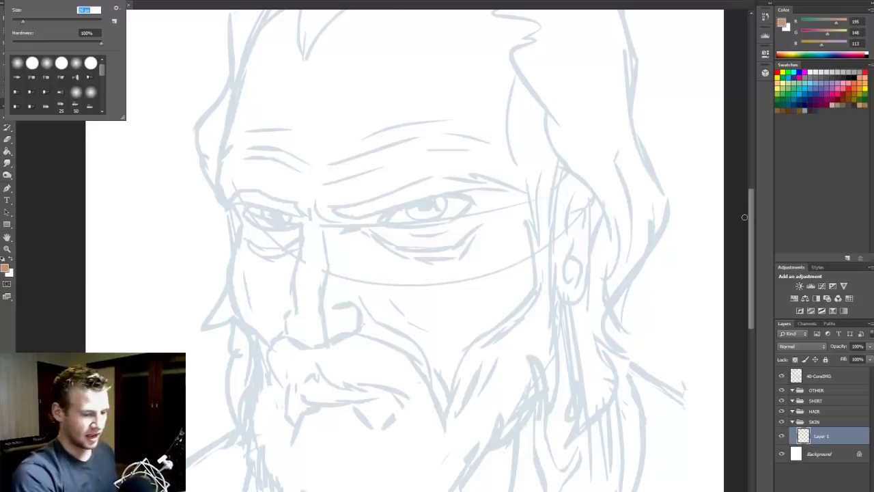
{"action": "key", "text": "Return"}
Trace the outer forehead, brow and cheek edge on Layer 1, continuing along the nose, moustache line and far cheek over the sketch.
{"action": "scroll", "coordinate": [732, 206], "scroll_direction": "up", "scroll_amount": 1}
{"action": "scroll", "coordinate": [748, 210], "scroll_direction": "up", "scroll_amount": 4}
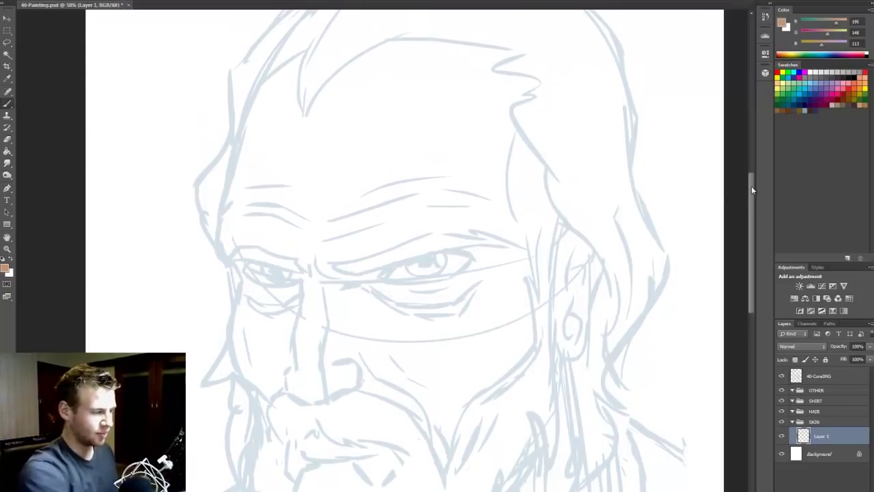
{"action": "mouse_move", "coordinate": [303, 53]}
{"action": "left_mouse_down"}
{"action": "mouse_move", "coordinate": [254, 101]}
{"action": "mouse_move", "coordinate": [241, 131]}
{"action": "mouse_move", "coordinate": [219, 236]}
{"action": "mouse_move", "coordinate": [228, 253]}
{"action": "left_mouse_up"}
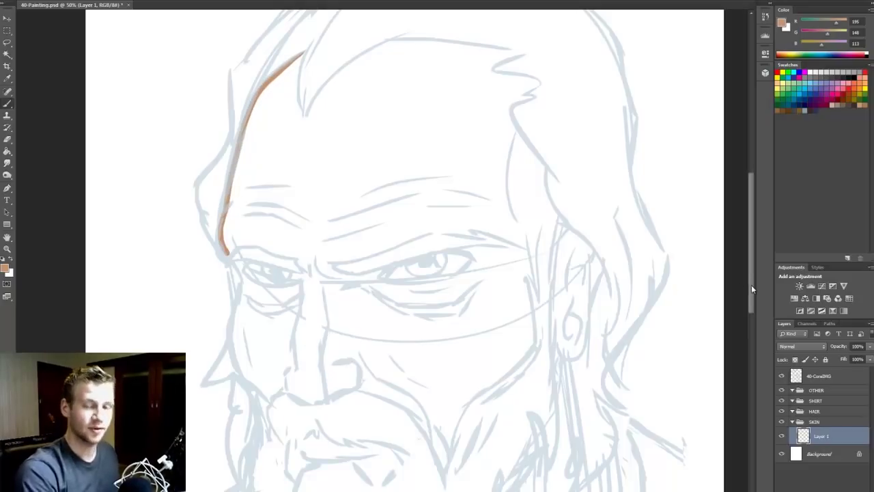
{"action": "scroll", "coordinate": [751, 289], "scroll_direction": "down", "scroll_amount": 4}
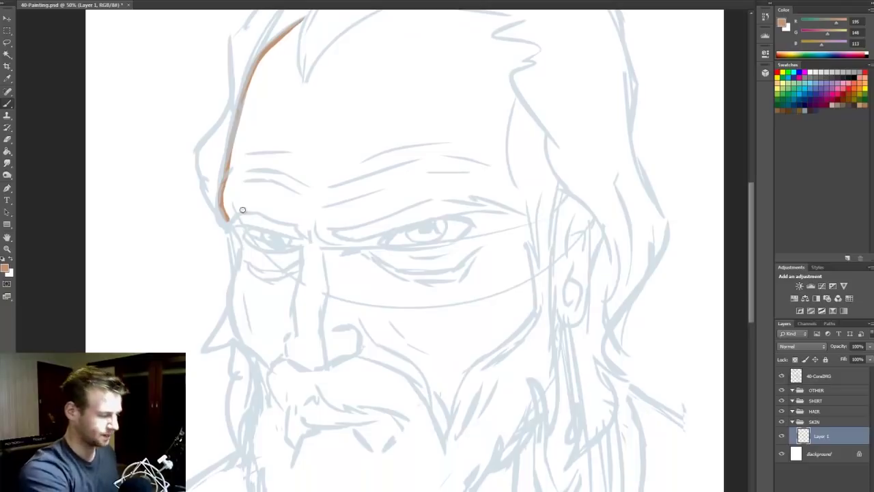
{"action": "left_click_drag", "start_coordinate": [224, 213], "coordinate": [257, 353]}
{"action": "mouse_move", "coordinate": [268, 254]}
{"action": "left_mouse_down"}
{"action": "mouse_move", "coordinate": [348, 245]}
{"action": "mouse_move", "coordinate": [332, 214]}
{"action": "left_mouse_up"}
{"action": "mouse_move", "coordinate": [356, 238]}
{"action": "left_mouse_down"}
{"action": "mouse_move", "coordinate": [384, 248]}
{"action": "mouse_move", "coordinate": [439, 313]}
{"action": "mouse_move", "coordinate": [491, 263]}
{"action": "mouse_move", "coordinate": [527, 131]}
{"action": "left_mouse_up"}
Trace the hairline with its pointed tufts, close the outline down the temple, and outline the ear.
{"action": "left_click_drag", "start_coordinate": [718, 57], "coordinate": [717, 189]}
{"action": "left_click_drag", "start_coordinate": [301, 40], "coordinate": [305, 102]}
{"action": "left_click_drag", "start_coordinate": [305, 102], "coordinate": [515, 40]}
{"action": "mouse_move", "coordinate": [515, 40]}
{"action": "left_mouse_down"}
{"action": "mouse_move", "coordinate": [545, 64]}
{"action": "mouse_move", "coordinate": [548, 183]}
{"action": "mouse_move", "coordinate": [561, 207]}
{"action": "mouse_move", "coordinate": [547, 174]}
{"action": "left_mouse_up"}
{"action": "key", "text": "e"}
{"action": "key", "text": "b"}
{"action": "mouse_move", "coordinate": [547, 178]}
{"action": "left_mouse_down"}
{"action": "mouse_move", "coordinate": [535, 294]}
{"action": "mouse_move", "coordinate": [531, 262]}
{"action": "left_mouse_up"}
{"action": "left_click_drag", "start_coordinate": [544, 150], "coordinate": [531, 262]}
{"action": "mouse_move", "coordinate": [572, 217]}
{"action": "left_mouse_down"}
{"action": "mouse_move", "coordinate": [554, 289]}
{"action": "mouse_move", "coordinate": [573, 217]}
{"action": "left_mouse_up"}
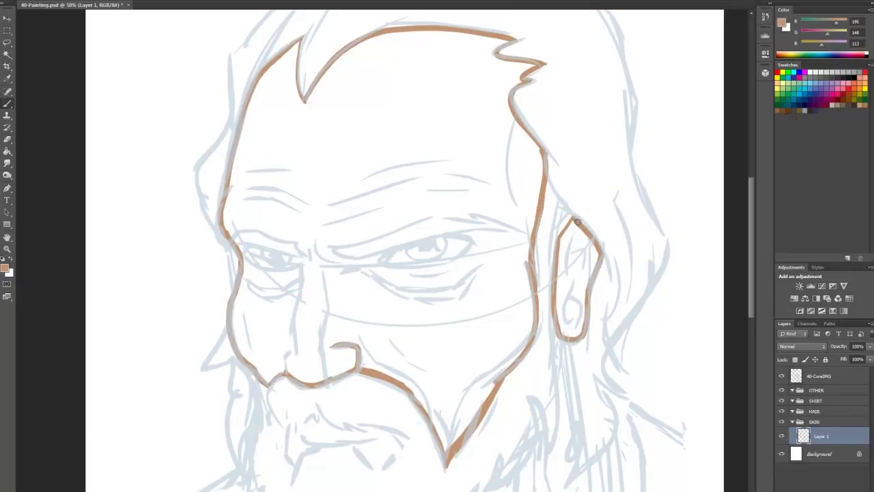
Outline the lips and the neck area, following the beard's lower edge and the collar as closed shapes.
{"action": "scroll", "coordinate": [478, 260], "scroll_direction": "down", "scroll_amount": 4}
{"action": "mouse_move", "coordinate": [290, 271]}
{"action": "left_mouse_down"}
{"action": "mouse_move", "coordinate": [323, 266]}
{"action": "mouse_move", "coordinate": [400, 281]}
{"action": "left_mouse_up"}
{"action": "mouse_move", "coordinate": [290, 268]}
{"action": "left_mouse_down"}
{"action": "mouse_move", "coordinate": [306, 296]}
{"action": "mouse_move", "coordinate": [394, 290]}
{"action": "left_mouse_up"}
{"action": "scroll", "coordinate": [394, 290], "scroll_direction": "down", "scroll_amount": 2}
{"action": "mouse_move", "coordinate": [558, 149]}
{"action": "left_mouse_down"}
{"action": "mouse_move", "coordinate": [556, 185]}
{"action": "mouse_move", "coordinate": [423, 331]}
{"action": "mouse_move", "coordinate": [258, 284]}
{"action": "mouse_move", "coordinate": [297, 490]}
{"action": "left_mouse_up"}
{"action": "mouse_move", "coordinate": [557, 151]}
{"action": "left_mouse_down"}
{"action": "mouse_move", "coordinate": [613, 198]}
{"action": "mouse_move", "coordinate": [621, 341]}
{"action": "mouse_move", "coordinate": [465, 491]}
{"action": "left_mouse_up"}
{"action": "left_click_drag", "start_coordinate": [747, 315], "coordinate": [754, 281]}
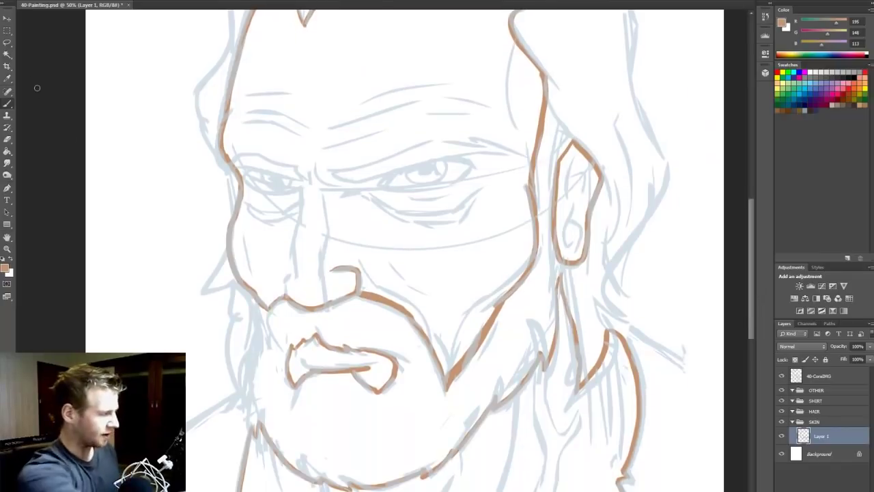
Select the enclosed face, lips, ear and neck areas with the Magic Wand, and hide the 40-CoreIMG sketch layer.
{"action": "left_click_drag", "start_coordinate": [754, 272], "coordinate": [743, 324]}
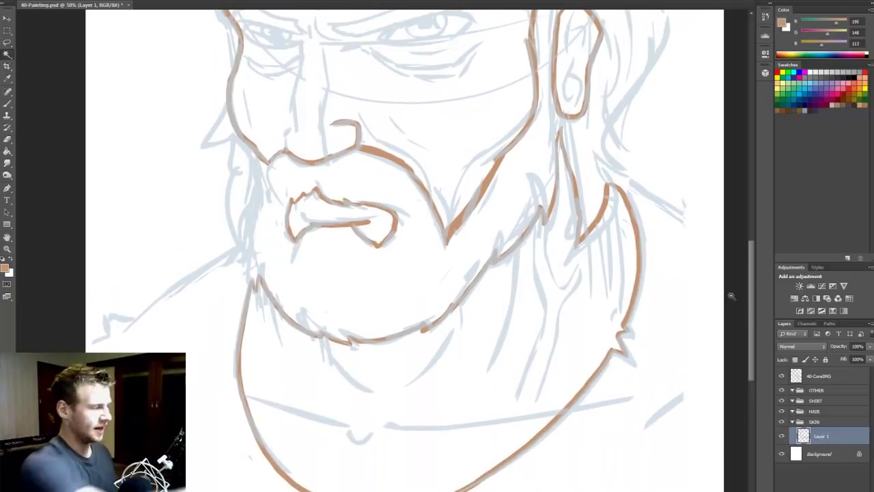
{"action": "left_click", "coordinate": [537, 310]}
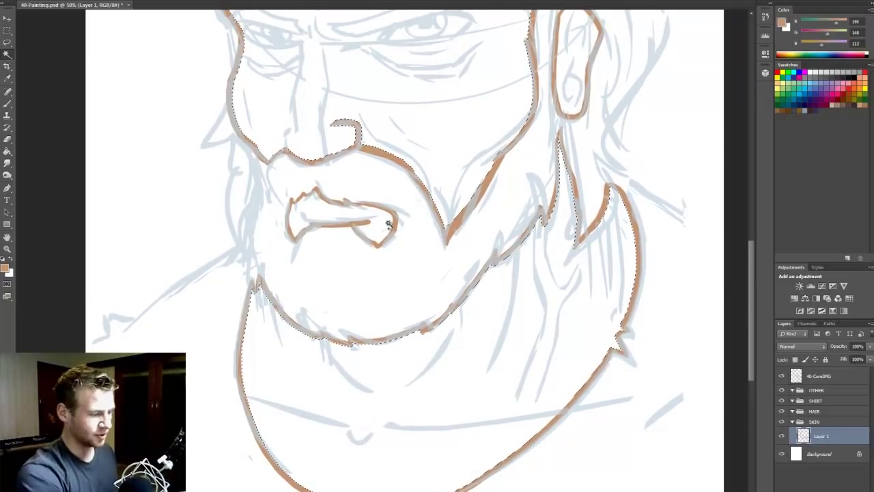
{"action": "left_click_drag", "start_coordinate": [758, 283], "coordinate": [755, 244]}
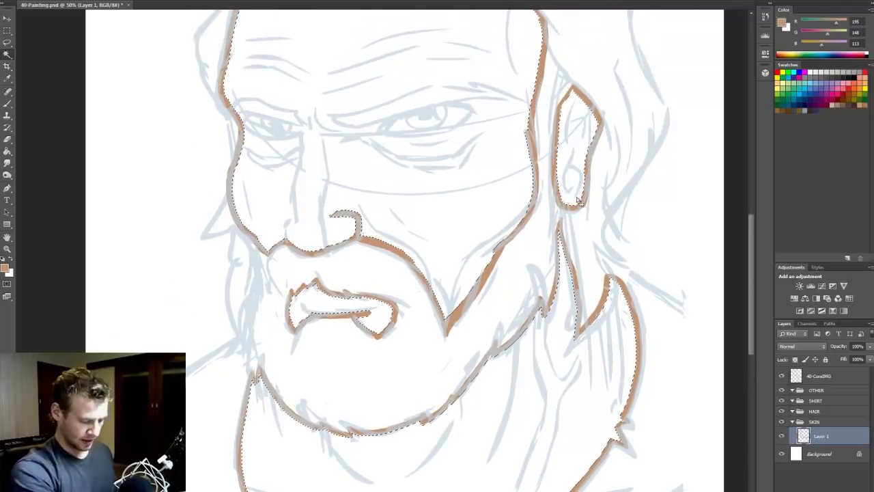
{"action": "key", "text": "m"}
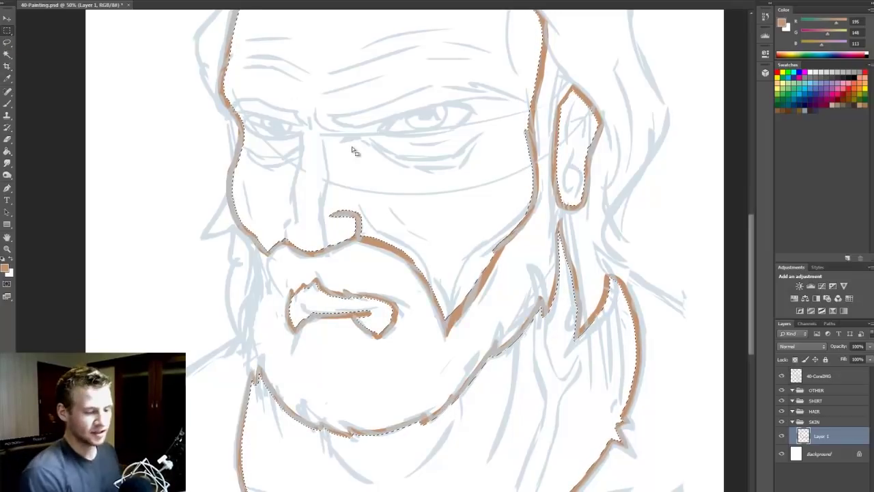
{"action": "left_click", "coordinate": [781, 375]}
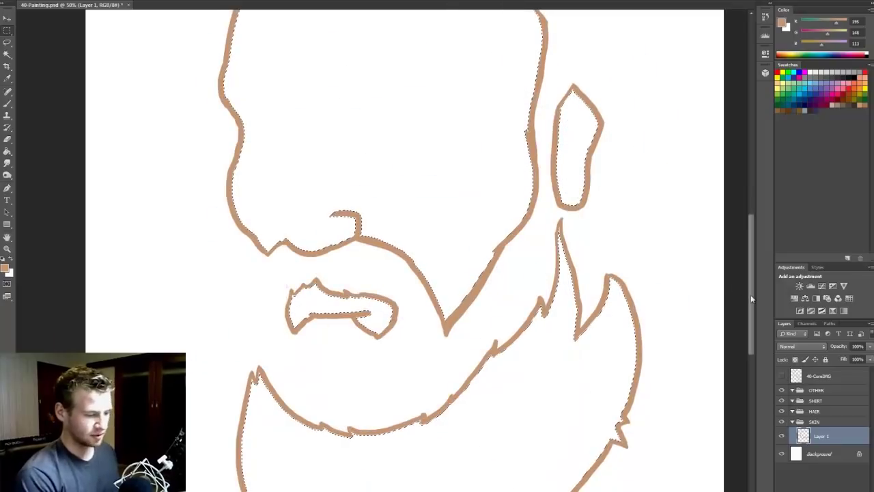
Try to fill the face selection with the foreground colour using the Paint Bucket and deselect, and undo both.
{"action": "scroll", "coordinate": [511, 336], "scroll_direction": "up", "scroll_amount": 2}
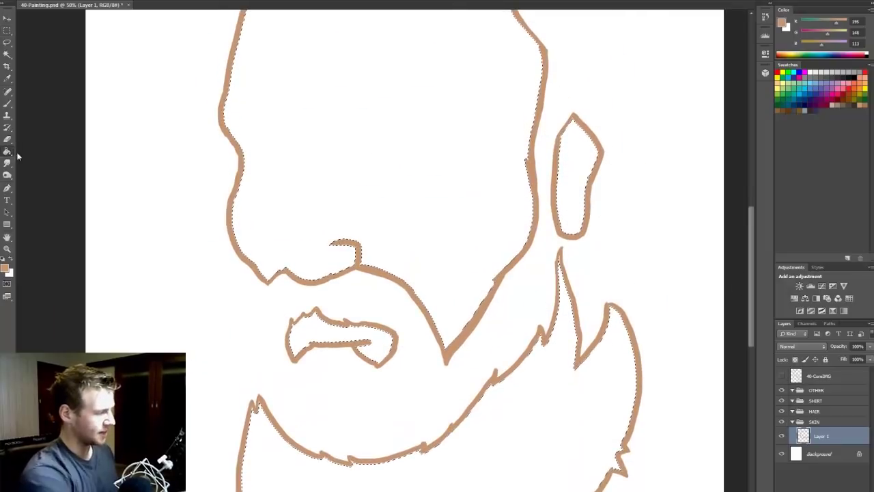
{"action": "left_click", "coordinate": [488, 230]}
{"action": "key", "text": "m"}
{"action": "left_click", "coordinate": [622, 339]}
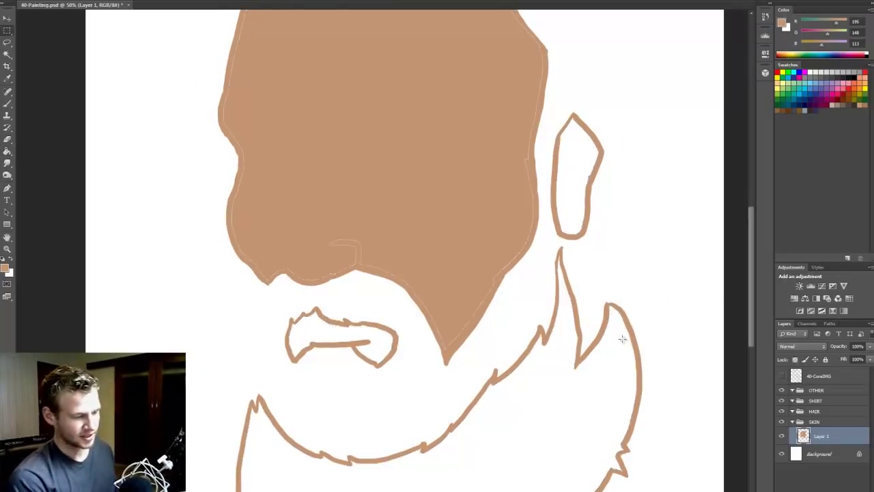
{"action": "left_click_drag", "start_coordinate": [750, 251], "coordinate": [752, 235]}
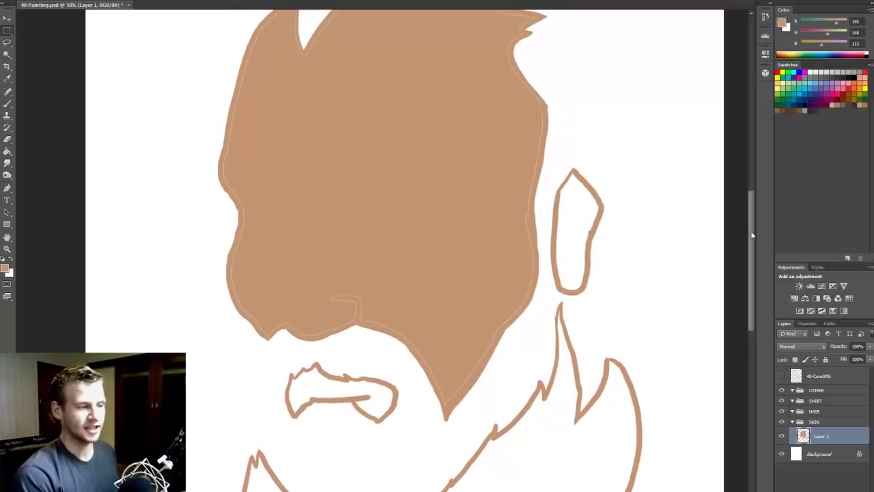
{"action": "key", "text": "ctrl+alt+z"}
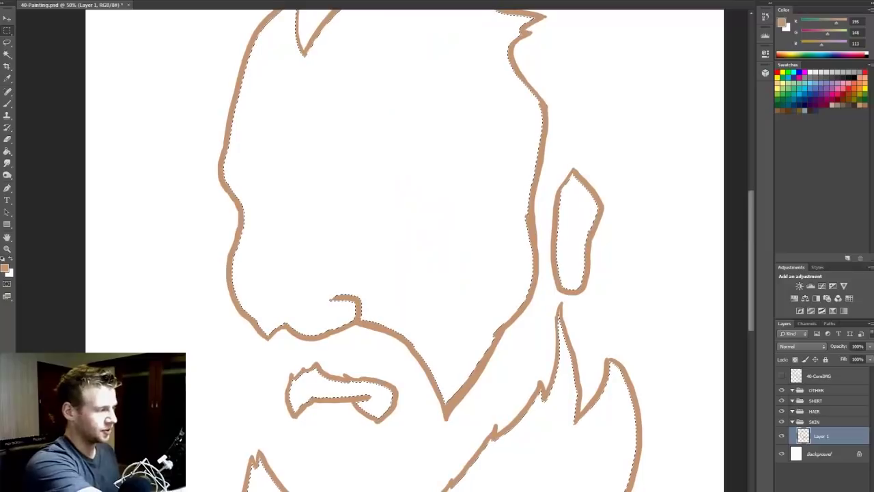
Expand the selection of the skin areas by 3 pixels.
{"action": "key", "text": "alt+s"}
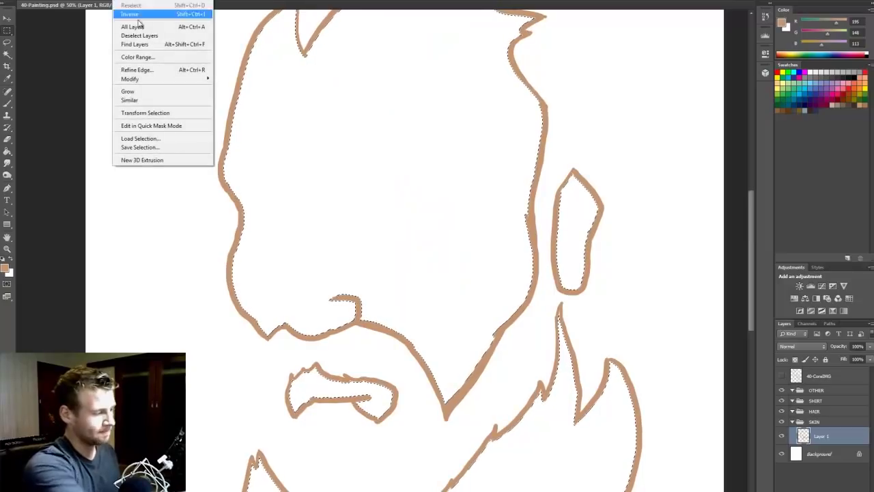
{"action": "mouse_move", "coordinate": [185, 79]}
{"action": "left_click", "coordinate": [93, 96]}
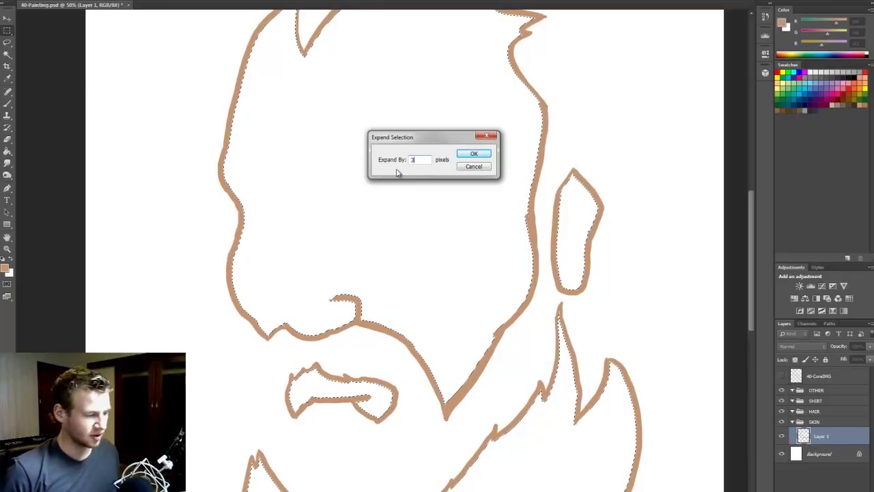
{"action": "key", "text": "Return"}
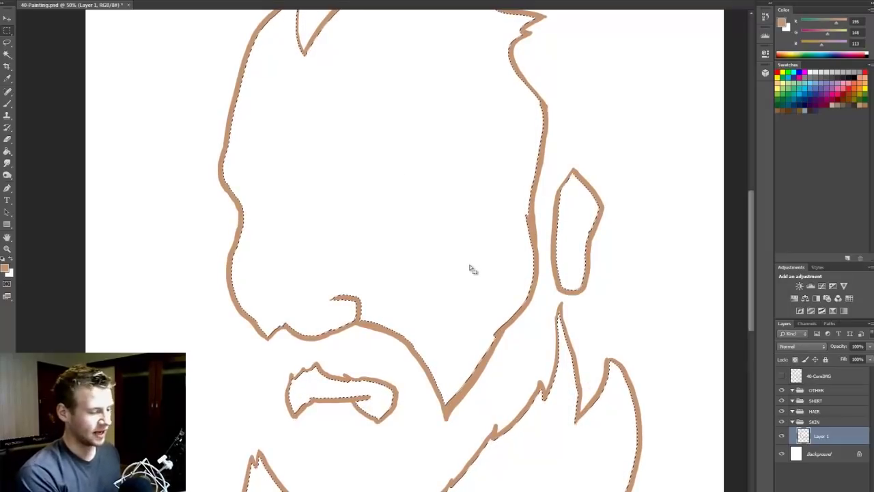
Fill the expanded selection with the foreground colour in Normal mode at 100% opacity, and deselect it.
{"action": "right_click", "coordinate": [432, 227]}
{"action": "left_click", "coordinate": [451, 354]}
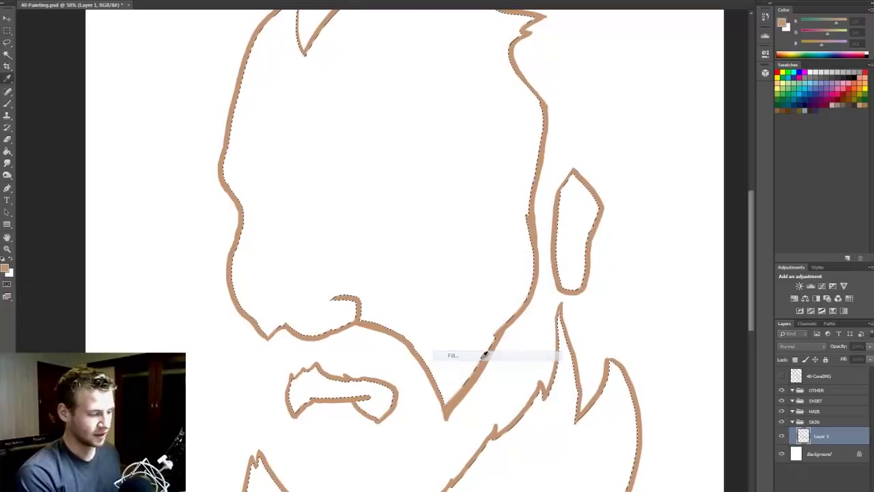
{"action": "left_click", "coordinate": [435, 139]}
{"action": "left_click", "coordinate": [430, 148]}
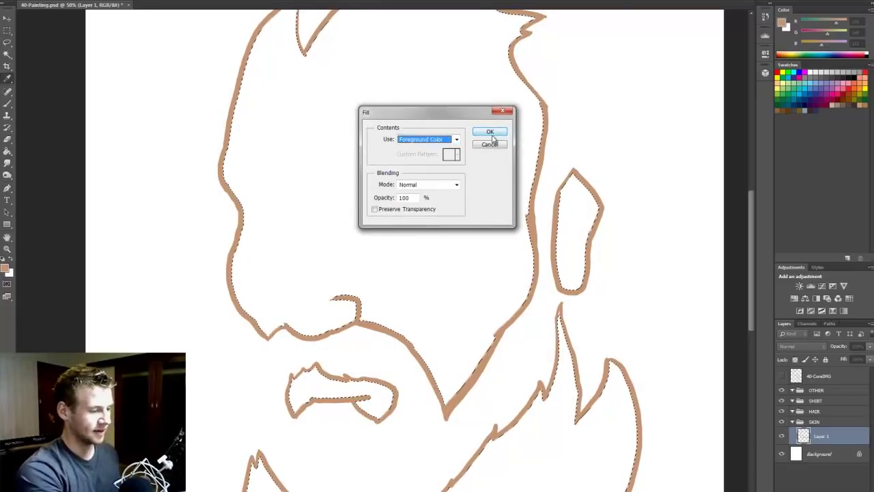
{"action": "left_click", "coordinate": [490, 133]}
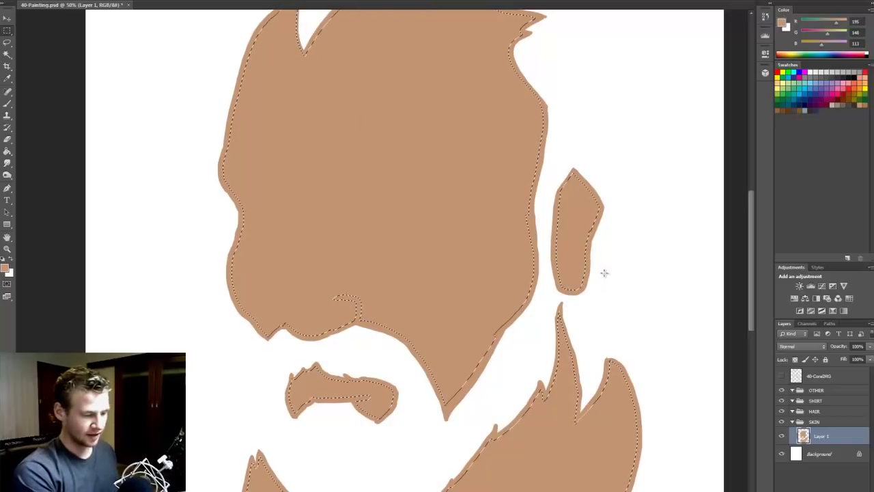
{"action": "scroll", "coordinate": [740, 300], "scroll_direction": "down", "scroll_amount": 5}
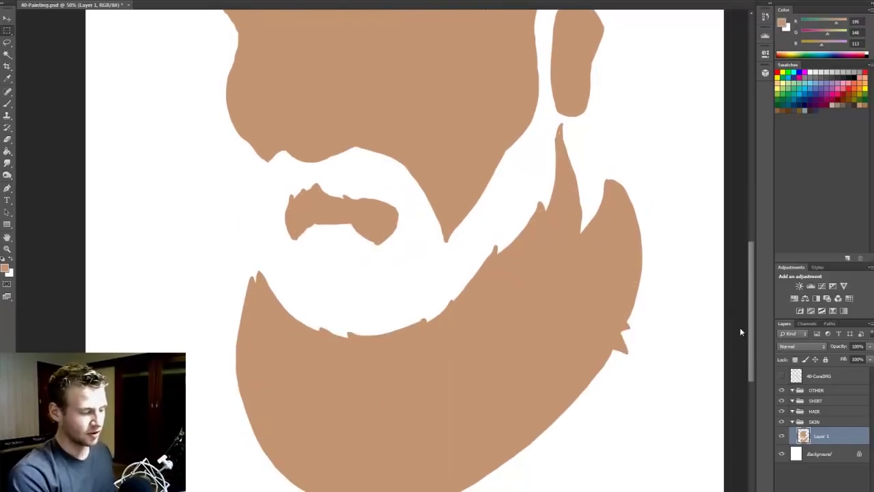
{"action": "scroll", "coordinate": [739, 327], "scroll_direction": "up", "scroll_amount": 8}
{"action": "scroll", "coordinate": [740, 260], "scroll_direction": "down", "scroll_amount": 2}
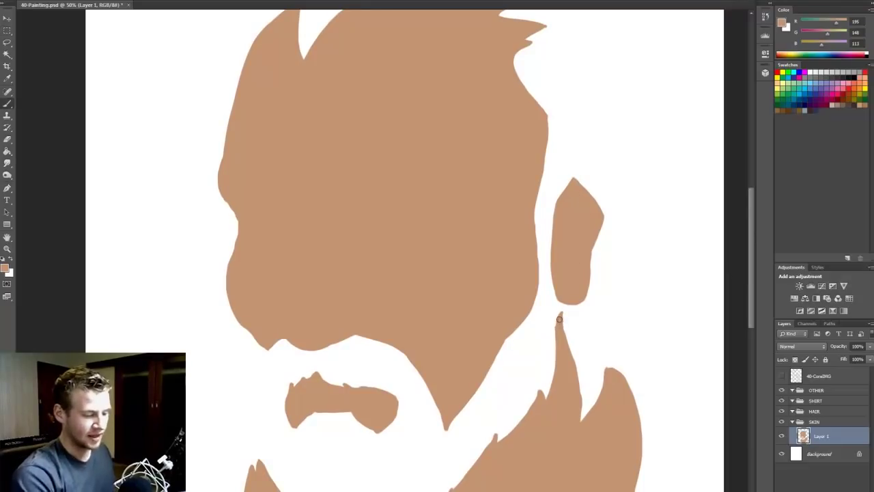
Show the 40-CoreIMG sketch layer and apply a black Color Overlay layer style to its lines.
{"action": "left_click", "coordinate": [782, 375]}
{"action": "left_click", "coordinate": [819, 375]}
{"action": "scroll", "coordinate": [744, 268], "scroll_direction": "up", "scroll_amount": 2}
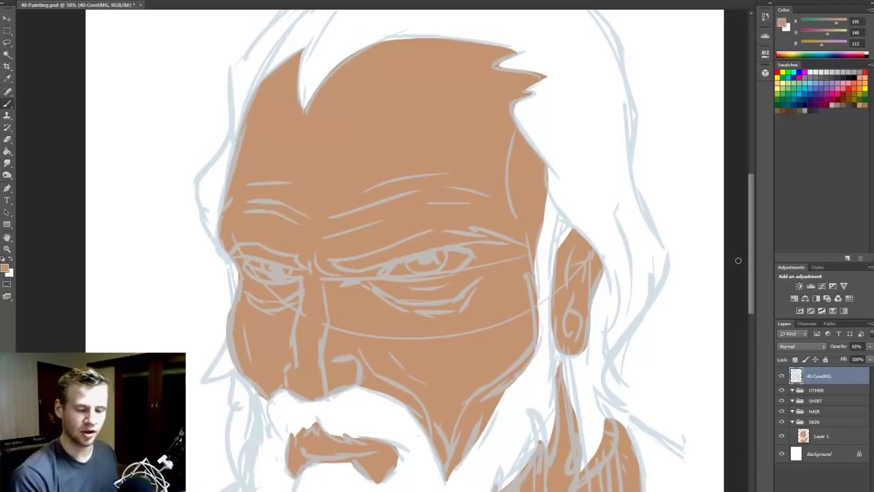
{"action": "double_click", "coordinate": [851, 377]}
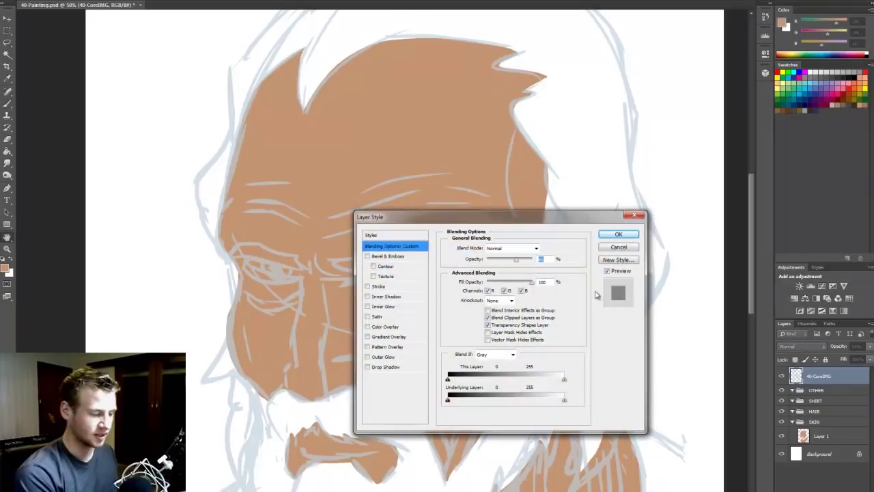
{"action": "left_click", "coordinate": [368, 327]}
{"action": "left_click", "coordinate": [386, 326]}
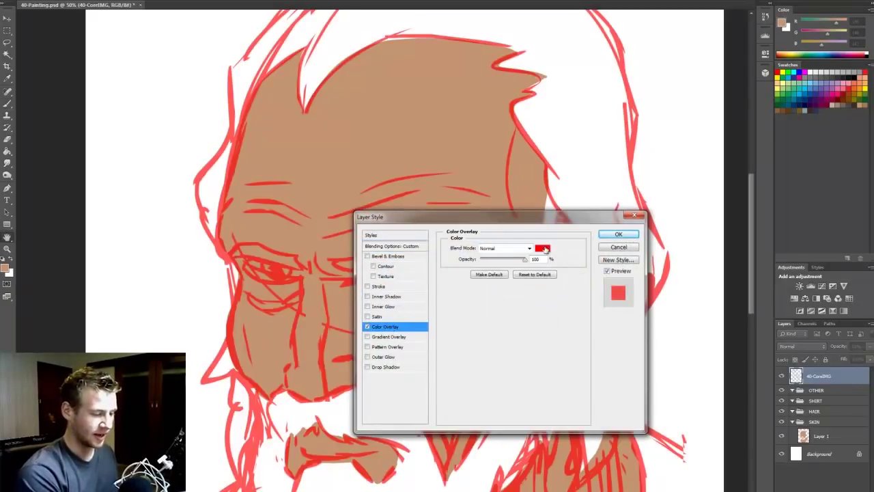
{"action": "left_click", "coordinate": [546, 250]}
{"action": "left_click", "coordinate": [456, 348]}
{"action": "left_click", "coordinate": [647, 231]}
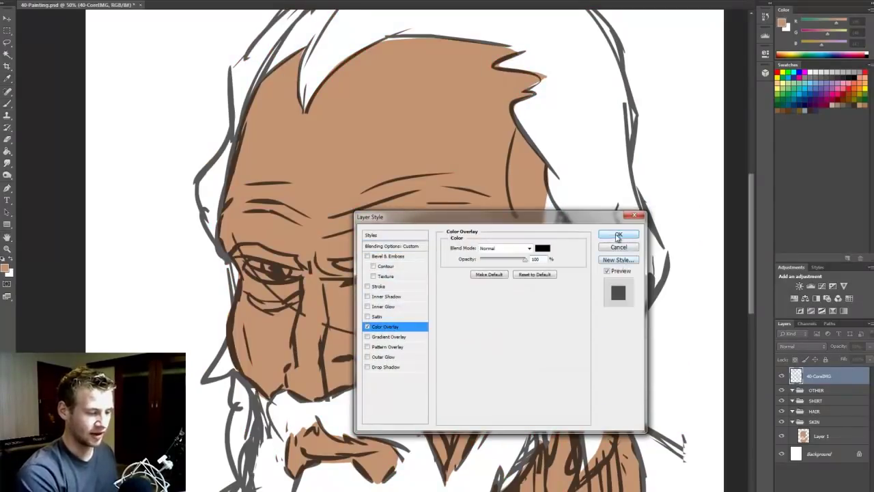
{"action": "left_click", "coordinate": [616, 233]}
Lower the 40-CoreIMG sketch layer's opacity to 15% and reselect Layer 1 in the SKIN group.
{"action": "mouse_move", "coordinate": [751, 290]}
{"action": "left_mouse_down"}
{"action": "mouse_move", "coordinate": [746, 332]}
{"action": "mouse_move", "coordinate": [750, 306]}
{"action": "left_mouse_up"}
{"action": "left_click_drag", "start_coordinate": [870, 347], "coordinate": [834, 359]}
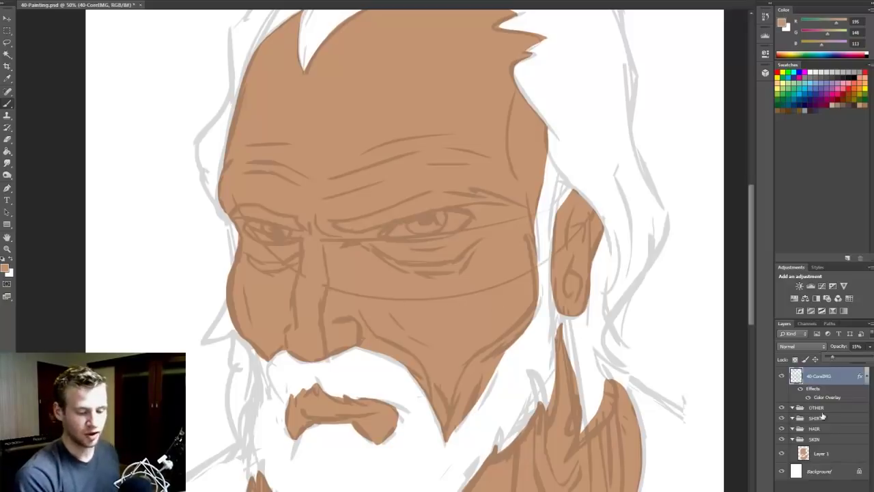
{"action": "left_click", "coordinate": [828, 454]}
Examine the skin base from forehead to neck against the sketch outlines for gaps or stray edges.
{"action": "left_click_drag", "start_coordinate": [748, 306], "coordinate": [730, 312]}
{"action": "left_click_drag", "start_coordinate": [746, 265], "coordinate": [754, 233]}
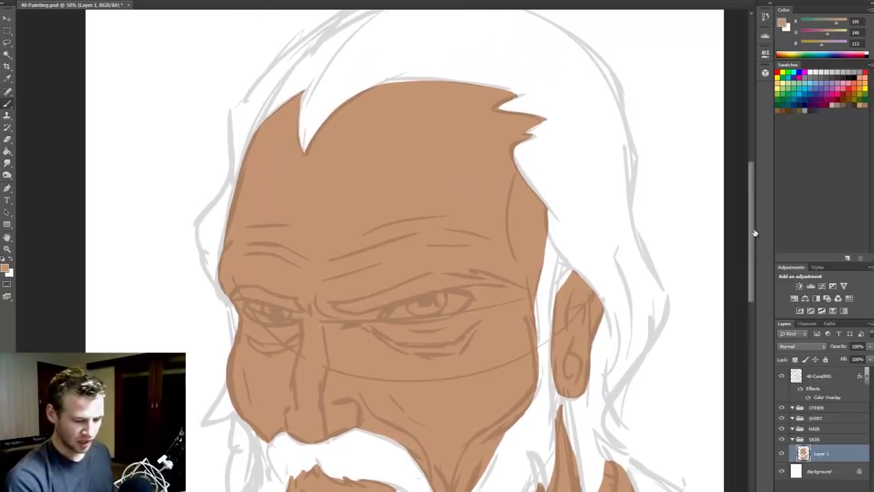
{"action": "key", "text": "b"}
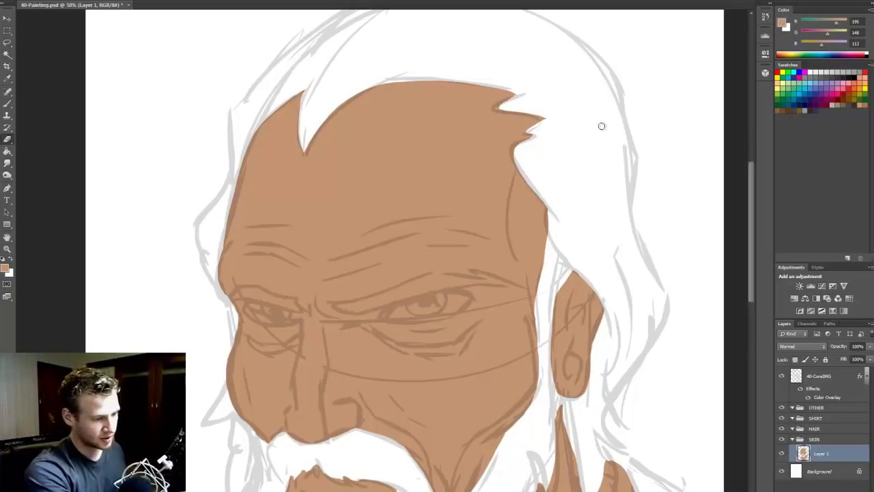
{"action": "scroll", "coordinate": [742, 307], "scroll_direction": "down", "scroll_amount": 8}
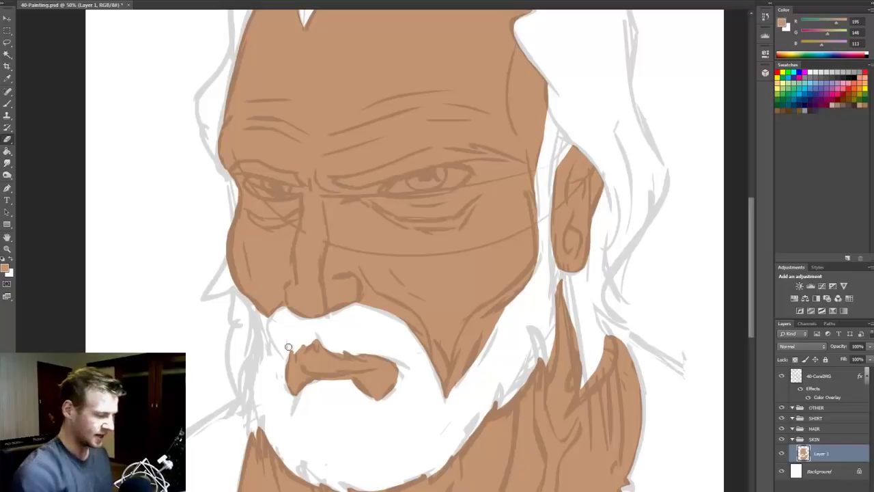
{"action": "scroll", "coordinate": [754, 306], "scroll_direction": "up", "scroll_amount": 5}
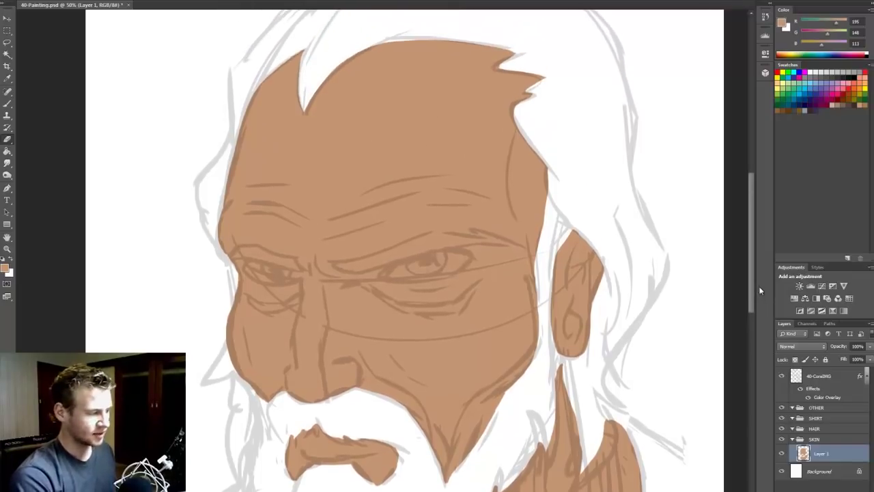
{"action": "scroll", "coordinate": [750, 327], "scroll_direction": "down", "scroll_amount": 11}
{"action": "scroll", "coordinate": [745, 341], "scroll_direction": "down", "scroll_amount": 5}
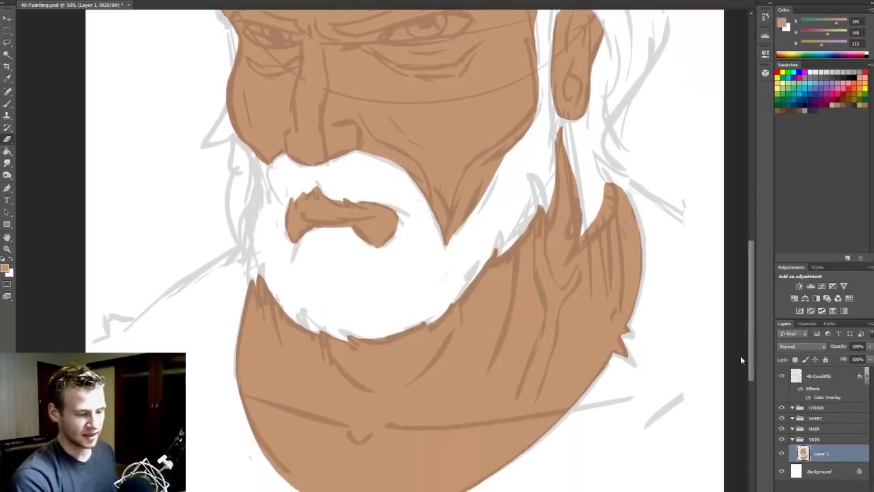
{"action": "scroll", "coordinate": [744, 335], "scroll_direction": "up", "scroll_amount": 10}
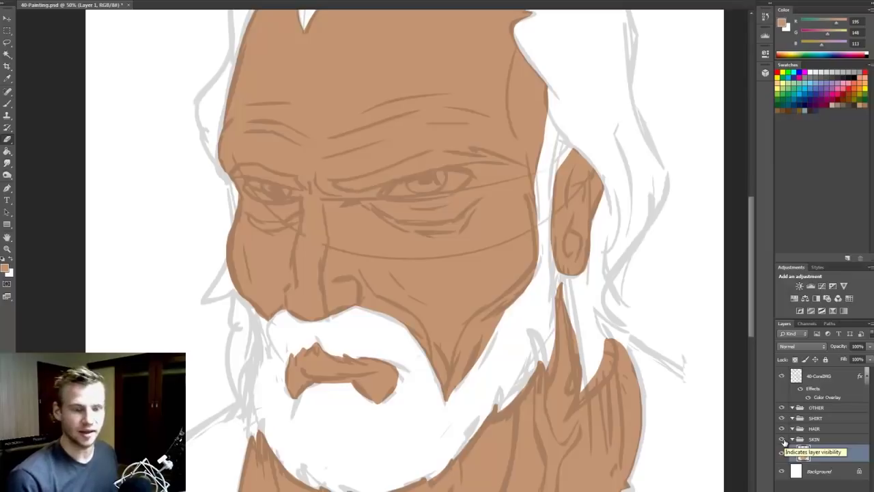
Collapse the SKIN group, add a new layer in the HAIR group, and set the foreground colour to olive (R 152, G 141, B 91).
{"action": "left_click", "coordinate": [792, 439]}
{"action": "left_click", "coordinate": [825, 429]}
{"action": "key", "text": "b"}
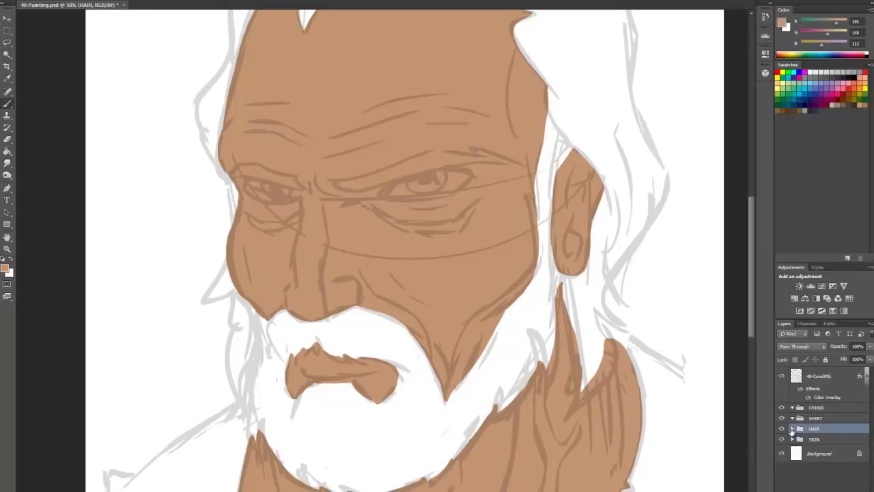
{"action": "key", "text": "ctrl+shift+alt+n"}
{"action": "left_click", "coordinate": [5, 267]}
{"action": "left_click", "coordinate": [582, 333]}
{"action": "left_click", "coordinate": [497, 271]}
{"action": "left_click", "coordinate": [501, 280]}
{"action": "left_click", "coordinate": [664, 227]}
Outline the moustache, mouth opening, beard and the long hair around the ear with the brush, following the sketch.
{"action": "left_click_drag", "start_coordinate": [751, 271], "coordinate": [751, 289]}
{"action": "mouse_move", "coordinate": [357, 242]}
{"action": "left_mouse_down"}
{"action": "mouse_move", "coordinate": [276, 250]}
{"action": "mouse_move", "coordinate": [265, 288]}
{"action": "left_mouse_up"}
{"action": "mouse_move", "coordinate": [294, 289]}
{"action": "left_mouse_down"}
{"action": "mouse_move", "coordinate": [317, 274]}
{"action": "mouse_move", "coordinate": [401, 312]}
{"action": "left_mouse_up"}
{"action": "key", "text": "e"}
{"action": "key", "text": "b"}
{"action": "left_click_drag", "start_coordinate": [357, 242], "coordinate": [441, 347]}
{"action": "mouse_move", "coordinate": [263, 257]}
{"action": "left_mouse_down"}
{"action": "mouse_move", "coordinate": [231, 222]}
{"action": "mouse_move", "coordinate": [215, 236]}
{"action": "mouse_move", "coordinate": [250, 357]}
{"action": "mouse_move", "coordinate": [312, 420]}
{"action": "mouse_move", "coordinate": [413, 417]}
{"action": "mouse_move", "coordinate": [543, 284]}
{"action": "left_mouse_up"}
{"action": "scroll", "coordinate": [544, 284], "scroll_direction": "up", "scroll_amount": 3}
{"action": "left_click_drag", "start_coordinate": [443, 420], "coordinate": [536, 289]}
{"action": "scroll", "coordinate": [564, 152], "scroll_direction": "up", "scroll_amount": 3}
{"action": "left_click_drag", "start_coordinate": [536, 353], "coordinate": [547, 164]}
{"action": "mouse_move", "coordinate": [557, 356]}
{"action": "left_mouse_down"}
{"action": "mouse_move", "coordinate": [558, 246]}
{"action": "mouse_move", "coordinate": [601, 260]}
{"action": "mouse_move", "coordinate": [593, 311]}
{"action": "mouse_move", "coordinate": [562, 370]}
{"action": "mouse_move", "coordinate": [579, 481]}
{"action": "left_mouse_up"}
{"action": "left_click_drag", "start_coordinate": [578, 481], "coordinate": [652, 283]}
{"action": "left_click_drag", "start_coordinate": [654, 304], "coordinate": [629, 130]}
Outline the top of the hair and the hairline in olive and tidy the beard edge around the mouth.
{"action": "left_click_drag", "start_coordinate": [752, 287], "coordinate": [752, 257]}
{"action": "mouse_move", "coordinate": [232, 222]}
{"action": "left_mouse_down"}
{"action": "mouse_move", "coordinate": [451, 43]}
{"action": "mouse_move", "coordinate": [632, 232]}
{"action": "left_mouse_up"}
{"action": "mouse_move", "coordinate": [552, 266]}
{"action": "left_mouse_down"}
{"action": "mouse_move", "coordinate": [520, 149]}
{"action": "mouse_move", "coordinate": [307, 132]}
{"action": "left_mouse_up"}
{"action": "left_click_drag", "start_coordinate": [362, 152], "coordinate": [442, 128]}
{"action": "mouse_move", "coordinate": [300, 149]}
{"action": "left_mouse_down"}
{"action": "mouse_move", "coordinate": [253, 190]}
{"action": "mouse_move", "coordinate": [218, 292]}
{"action": "mouse_move", "coordinate": [228, 247]}
{"action": "left_mouse_up"}
{"action": "scroll", "coordinate": [250, 199], "scroll_direction": "down", "scroll_amount": 1}
{"action": "left_click_drag", "start_coordinate": [750, 267], "coordinate": [750, 324]}
{"action": "mouse_move", "coordinate": [292, 305]}
{"action": "left_mouse_down"}
{"action": "mouse_move", "coordinate": [284, 341]}
{"action": "mouse_move", "coordinate": [401, 333]}
{"action": "left_mouse_up"}
Select and fill the outlined hair and beard areas with the olive colour, and paint in both eyebrows.
{"action": "key", "text": "w"}
{"action": "left_click", "coordinate": [424, 355]}
{"action": "scroll", "coordinate": [424, 355], "scroll_direction": "up", "scroll_amount": 3}
{"action": "key", "text": "Return"}
{"action": "key", "text": "m"}
{"action": "right_click", "coordinate": [582, 224]}
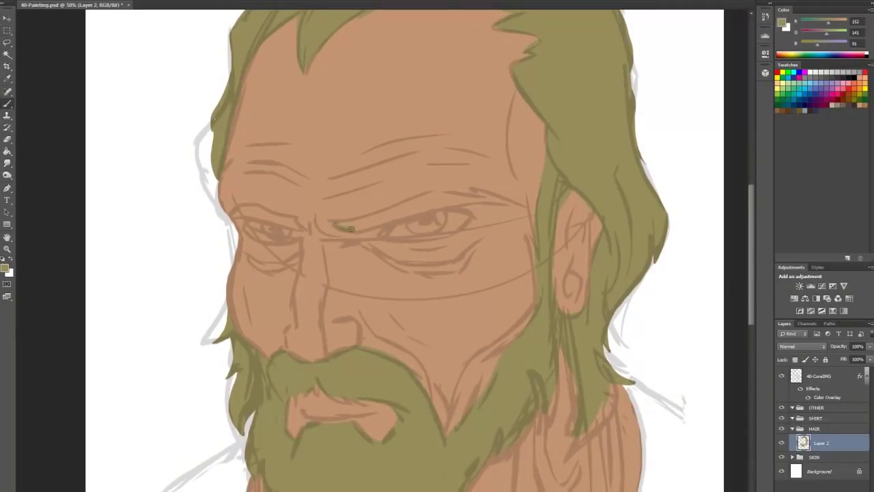
{"action": "mouse_move", "coordinate": [336, 225]}
{"action": "left_mouse_down"}
{"action": "mouse_move", "coordinate": [509, 201]}
{"action": "mouse_move", "coordinate": [375, 231]}
{"action": "left_mouse_up"}
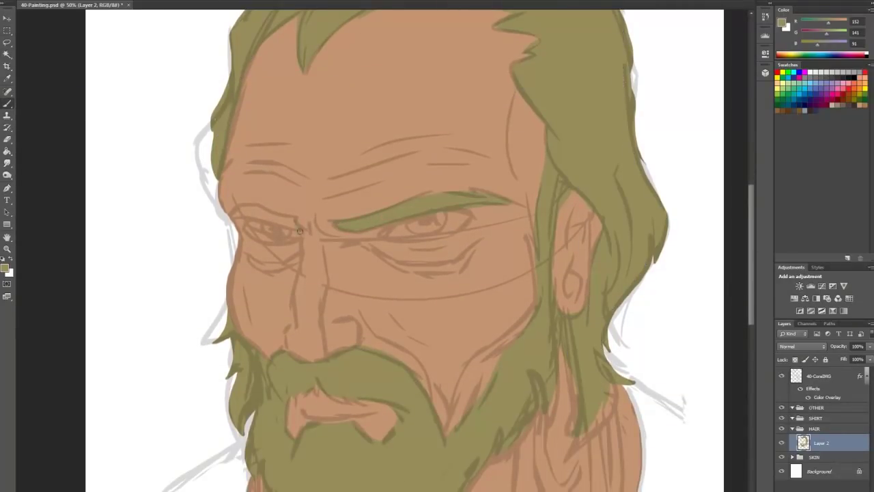
{"action": "left_click_drag", "start_coordinate": [299, 231], "coordinate": [232, 212]}
Set the foreground colour to dark brown (R 96, G 86, B 75) for the shirt layer.
{"action": "scroll", "coordinate": [733, 314], "scroll_direction": "down", "scroll_amount": 3}
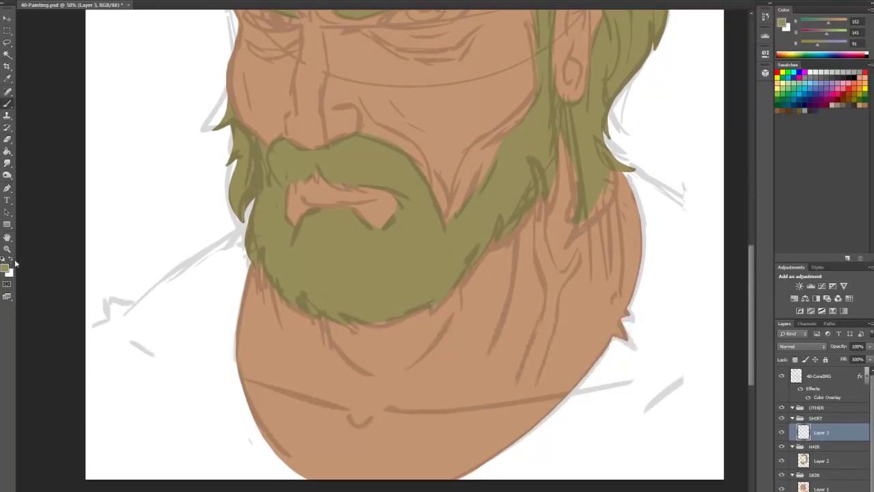
{"action": "left_click", "coordinate": [5, 268]}
{"action": "left_click", "coordinate": [581, 339]}
{"action": "left_click", "coordinate": [480, 305]}
{"action": "left_click", "coordinate": [663, 226]}
Move the SHIRT group below the HAIR group in the layer stack.
{"action": "left_click_drag", "start_coordinate": [818, 418], "coordinate": [819, 468]}
{"action": "left_click", "coordinate": [791, 418]}
{"action": "left_click", "coordinate": [817, 417]}
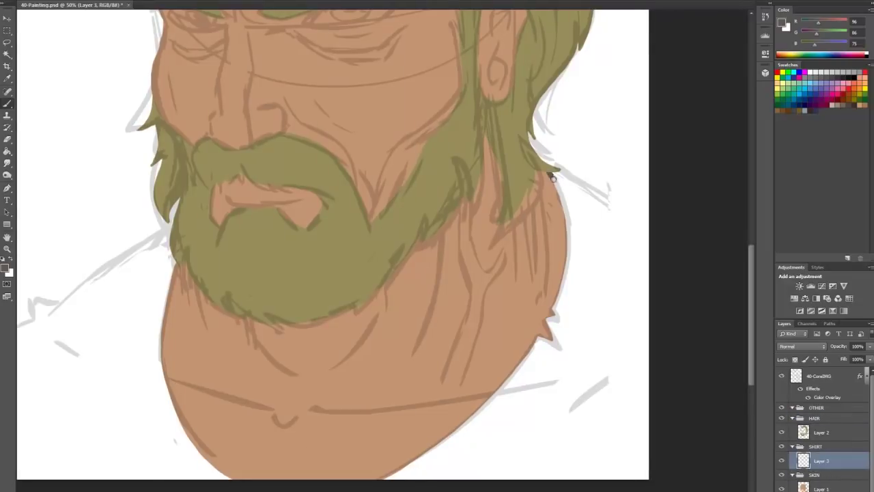
Outline the shirt's collar and both shoulders in dark brown along the neck and the sketch lines.
{"action": "mouse_move", "coordinate": [550, 176]}
{"action": "left_mouse_down"}
{"action": "mouse_move", "coordinate": [552, 318]}
{"action": "mouse_move", "coordinate": [400, 464]}
{"action": "left_mouse_up"}
{"action": "key", "text": "ctrl+z"}
{"action": "mouse_move", "coordinate": [540, 334]}
{"action": "left_mouse_down"}
{"action": "mouse_move", "coordinate": [437, 440]}
{"action": "mouse_move", "coordinate": [375, 478]}
{"action": "left_mouse_up"}
{"action": "left_click_drag", "start_coordinate": [382, 286], "coordinate": [473, 287]}
{"action": "left_click_drag", "start_coordinate": [266, 259], "coordinate": [315, 478]}
{"action": "left_click_drag", "start_coordinate": [265, 418], "coordinate": [321, 478]}
{"action": "left_click_drag", "start_coordinate": [262, 227], "coordinate": [101, 317]}
{"action": "left_click_drag", "start_coordinate": [753, 269], "coordinate": [753, 264]}
{"action": "mouse_move", "coordinate": [641, 191]}
{"action": "left_mouse_down"}
{"action": "mouse_move", "coordinate": [739, 239]}
{"action": "mouse_move", "coordinate": [752, 212]}
{"action": "left_mouse_up"}
Select the area inside the shirt outline, fill it with the dark brown colour, and deselect it.
{"action": "left_click", "coordinate": [7, 55]}
{"action": "left_click", "coordinate": [115, 100]}
{"action": "key", "text": "Return"}
{"action": "key", "text": "Return"}
{"action": "key", "text": "m"}
Move the OTHER group below the HAIR group, add a new layer in it, and make white the foreground colour.
{"action": "left_click", "coordinate": [822, 408]}
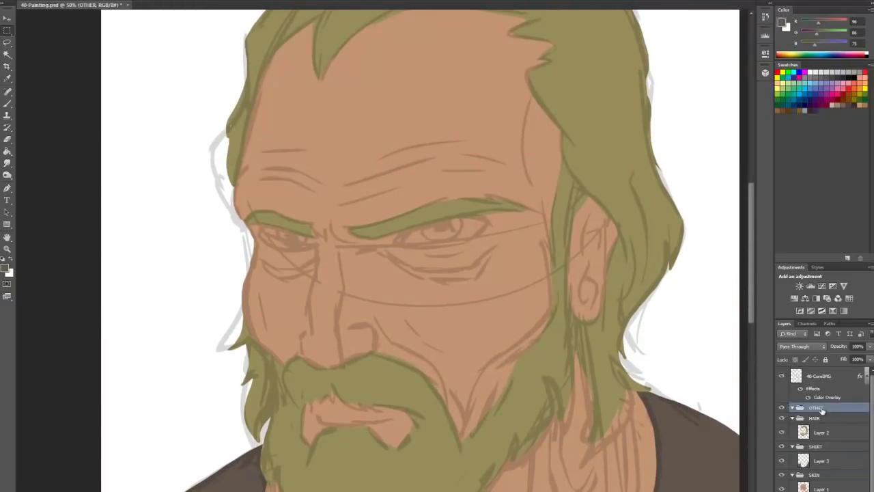
{"action": "left_click_drag", "start_coordinate": [821, 409], "coordinate": [821, 439]}
{"action": "key", "text": "ctrl+shift+alt+n"}
{"action": "key", "text": "b"}
{"action": "left_click", "coordinate": [11, 258]}
Paint the shapes of both eyes in solid white following the sketch, undoing the last unwanted corrections.
{"action": "mouse_move", "coordinate": [398, 240]}
{"action": "left_mouse_down"}
{"action": "mouse_move", "coordinate": [481, 220]}
{"action": "mouse_move", "coordinate": [416, 236]}
{"action": "mouse_move", "coordinate": [469, 226]}
{"action": "mouse_move", "coordinate": [462, 222]}
{"action": "mouse_move", "coordinate": [465, 236]}
{"action": "mouse_move", "coordinate": [453, 223]}
{"action": "left_mouse_up"}
{"action": "key", "text": "e"}
{"action": "key", "text": "b"}
{"action": "mouse_move", "coordinate": [264, 233]}
{"action": "left_mouse_down"}
{"action": "mouse_move", "coordinate": [298, 248]}
{"action": "mouse_move", "coordinate": [308, 241]}
{"action": "left_mouse_up"}
{"action": "mouse_move", "coordinate": [273, 236]}
{"action": "left_mouse_down"}
{"action": "mouse_move", "coordinate": [292, 233]}
{"action": "mouse_move", "coordinate": [287, 251]}
{"action": "mouse_move", "coordinate": [308, 247]}
{"action": "left_mouse_up"}
{"action": "key", "text": "e"}
{"action": "left_click_drag", "start_coordinate": [269, 246], "coordinate": [310, 245]}
{"action": "key", "text": "ctrl+z"}
{"action": "key", "text": "ctrl+z"}
Lower the 40-CoreIMG sketch layer's opacity to 7%.
{"action": "key", "text": "ctrl+minus"}
{"action": "left_click", "coordinate": [819, 375]}
{"action": "left_click", "coordinate": [869, 346]}
{"action": "left_click_drag", "start_coordinate": [834, 359], "coordinate": [831, 358]}
{"action": "left_click", "coordinate": [669, 323]}
{"action": "key", "text": "m"}
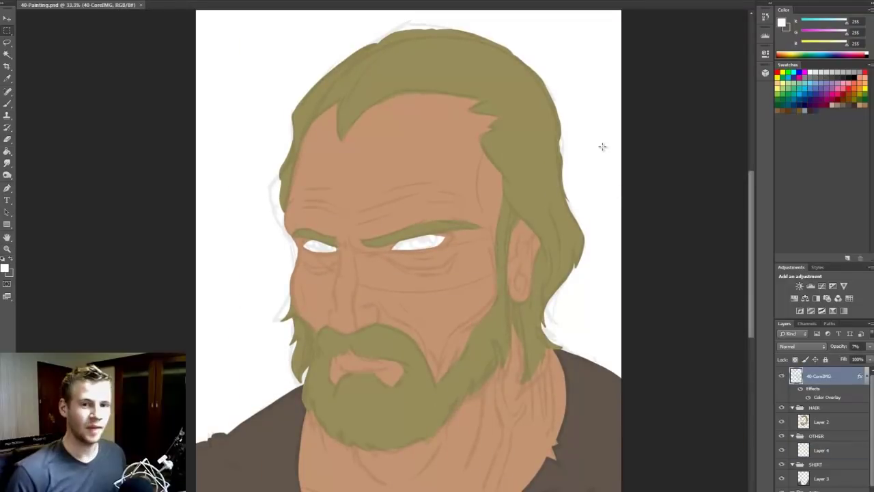
Collapse the HAIR, OTHER, SHIRT and SKIN groups in the layer stack.
{"action": "scroll", "coordinate": [750, 272], "scroll_direction": "down", "scroll_amount": 3}
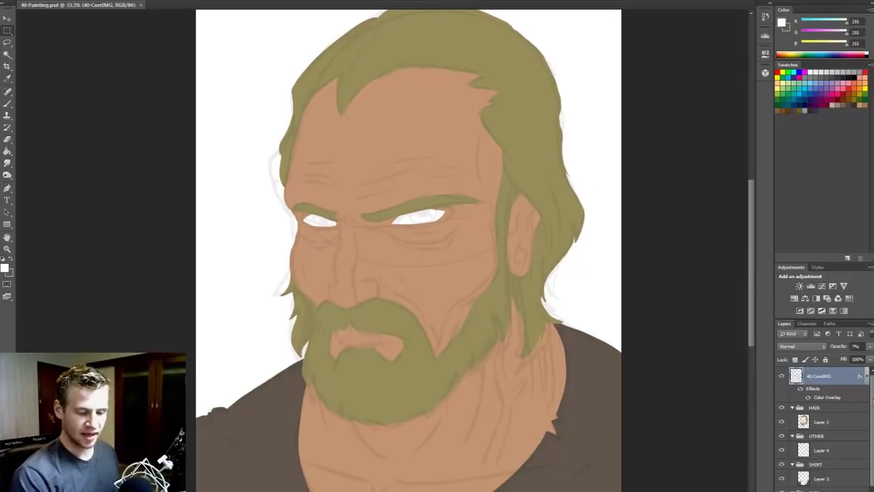
{"action": "scroll", "coordinate": [870, 416], "scroll_direction": "down", "scroll_amount": 1}
{"action": "left_click_drag", "start_coordinate": [870, 417], "coordinate": [869, 419]}
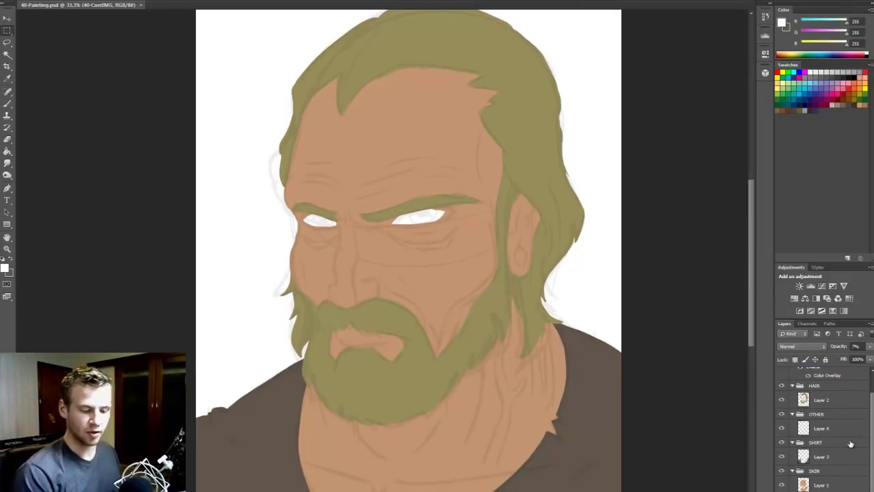
{"action": "left_click", "coordinate": [791, 386]}
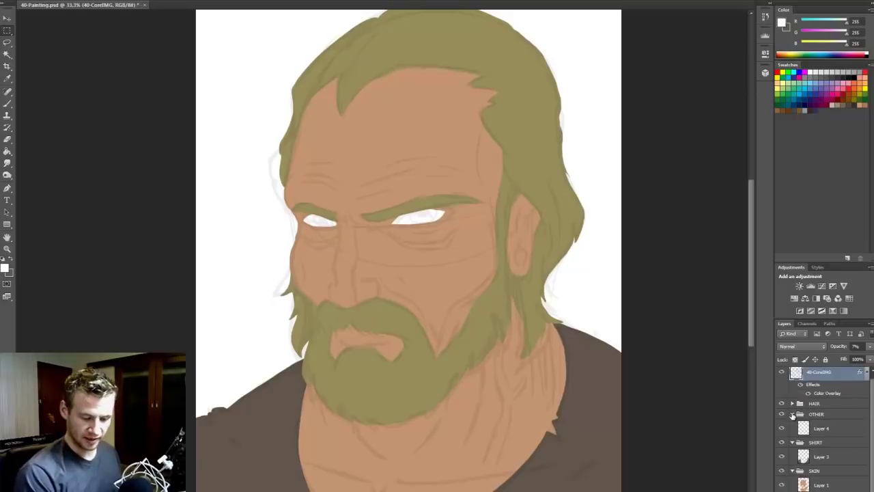
{"action": "left_click", "coordinate": [792, 417]}
{"action": "left_click", "coordinate": [792, 428]}
{"action": "left_click", "coordinate": [792, 439]}
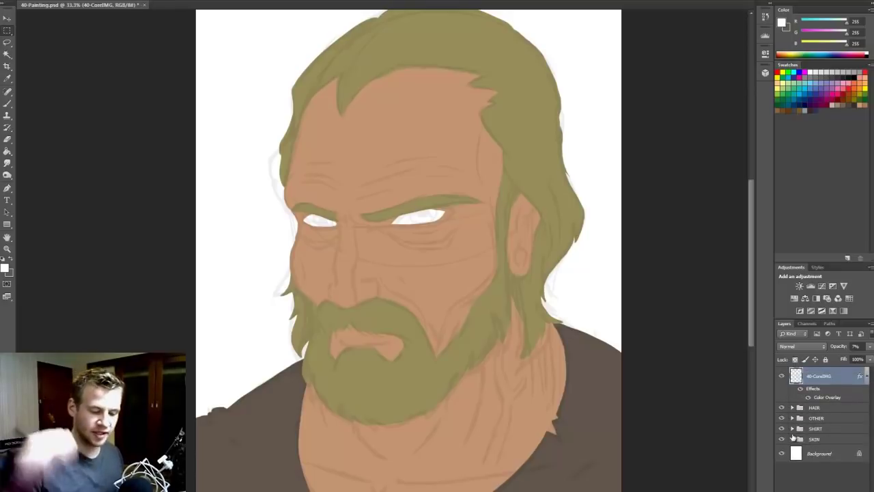
Toggle the HAIR group's visibility off and on to check which areas it covers.
{"action": "left_click", "coordinate": [800, 441]}
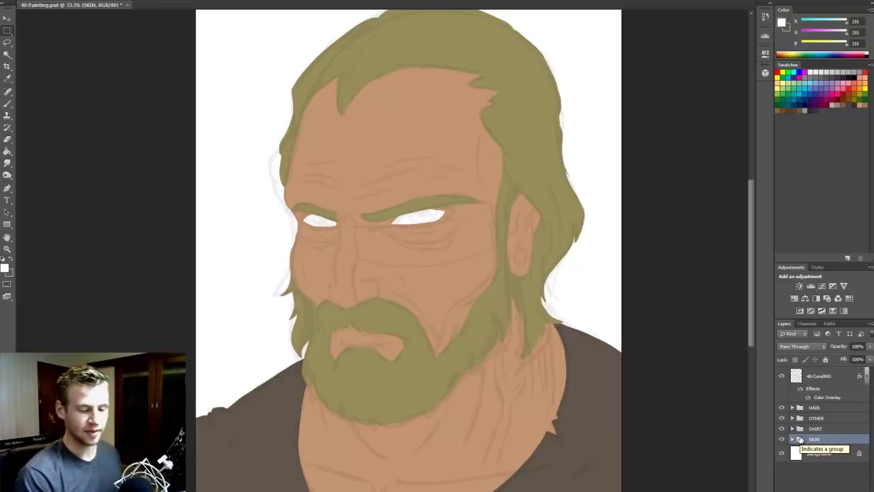
{"action": "left_click", "coordinate": [799, 407]}
{"action": "left_click", "coordinate": [781, 408]}
{"action": "left_click", "coordinate": [781, 407]}
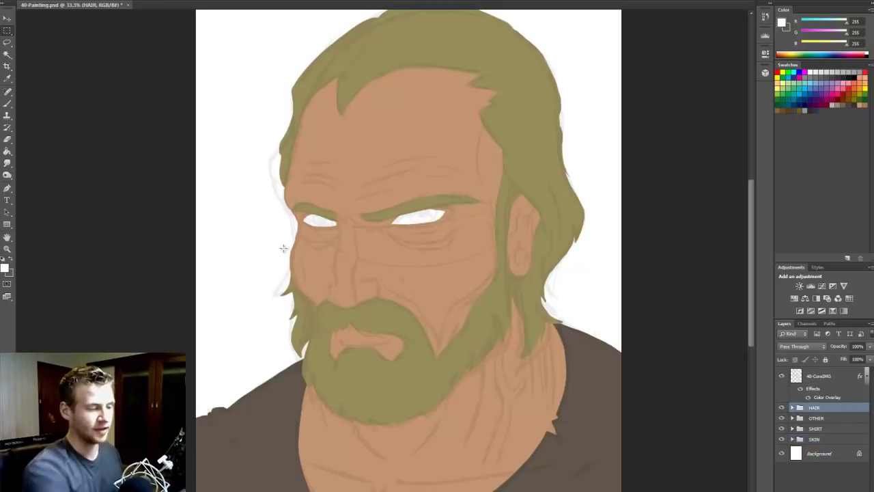
{"action": "left_click_drag", "start_coordinate": [751, 189], "coordinate": [751, 186]}
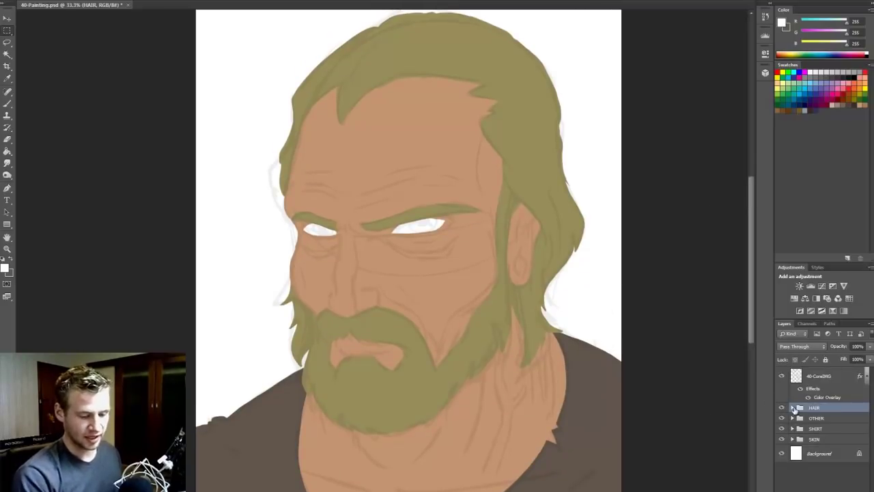
Select Layer 2 in the HAIR group, sample the hair's olive (#988d5b) as the foreground colour, and collapse the group.
{"action": "left_click", "coordinate": [792, 407]}
{"action": "left_click", "coordinate": [812, 419]}
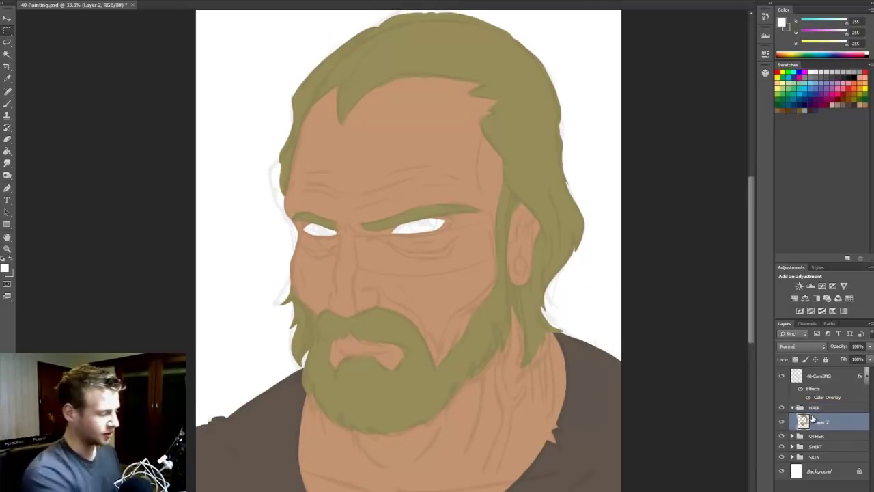
{"action": "left_click", "coordinate": [8, 270]}
{"action": "left_click", "coordinate": [473, 56]}
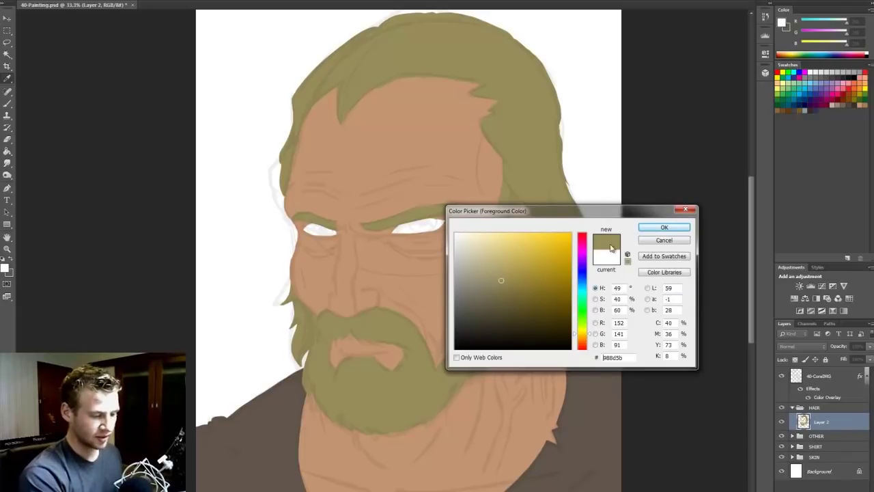
{"action": "left_click", "coordinate": [663, 227]}
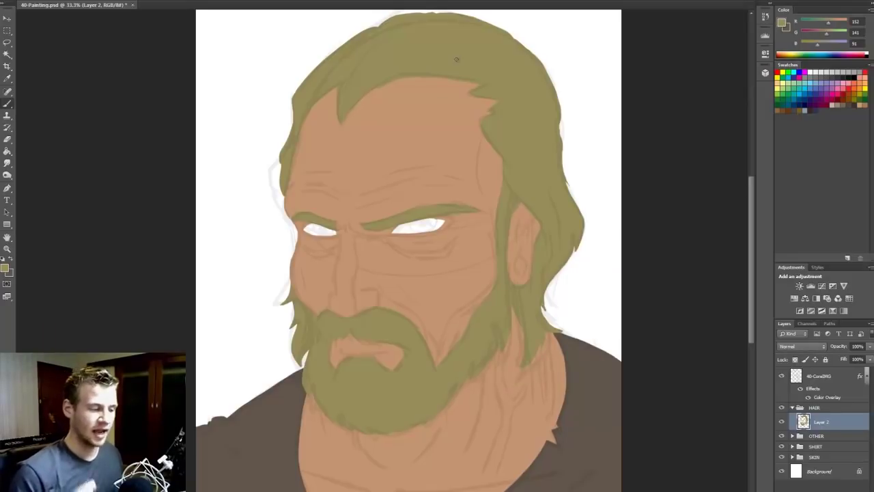
{"action": "left_click", "coordinate": [792, 408]}
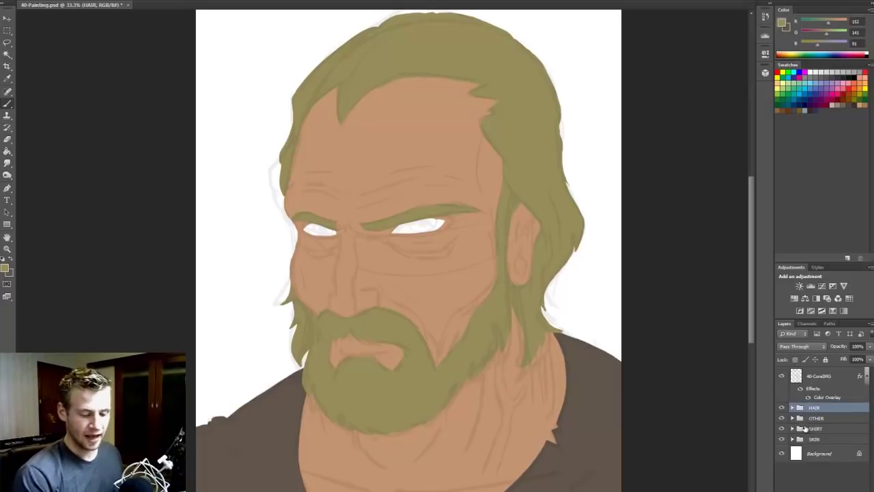
Toggle the base layers in the OTHER and SHIRT groups off and on to check the eye and shirt areas.
{"action": "left_click", "coordinate": [793, 418]}
{"action": "left_click", "coordinate": [819, 432]}
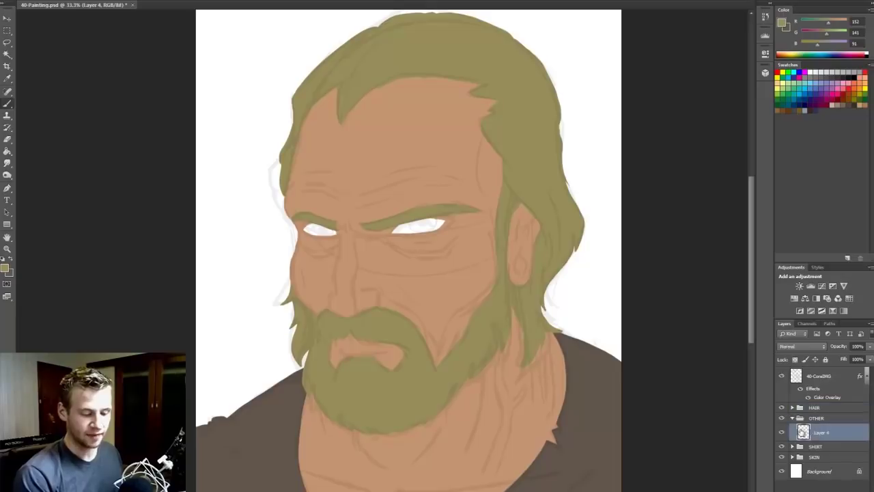
{"action": "left_click", "coordinate": [781, 432]}
{"action": "left_click", "coordinate": [780, 432]}
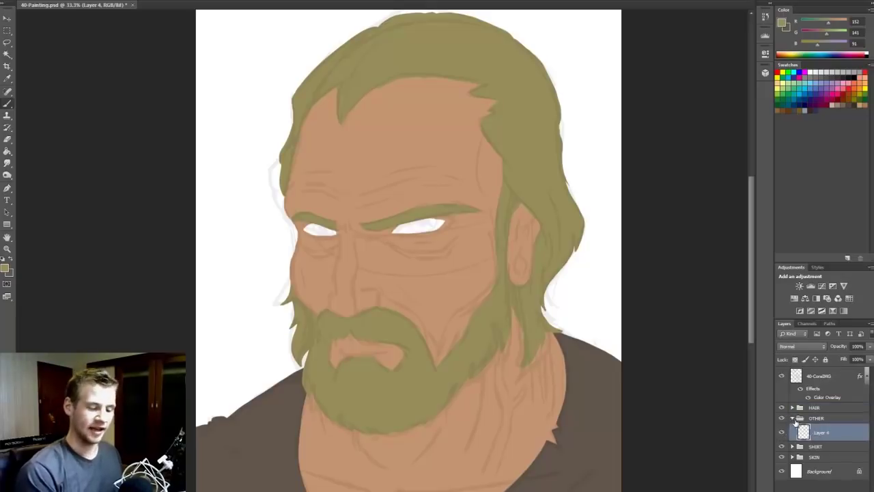
{"action": "left_click", "coordinate": [792, 418]}
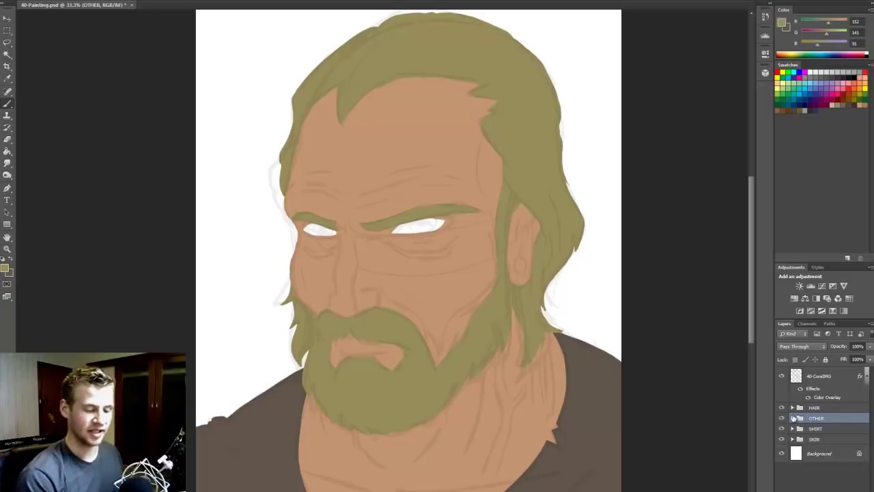
{"action": "left_click", "coordinate": [792, 428]}
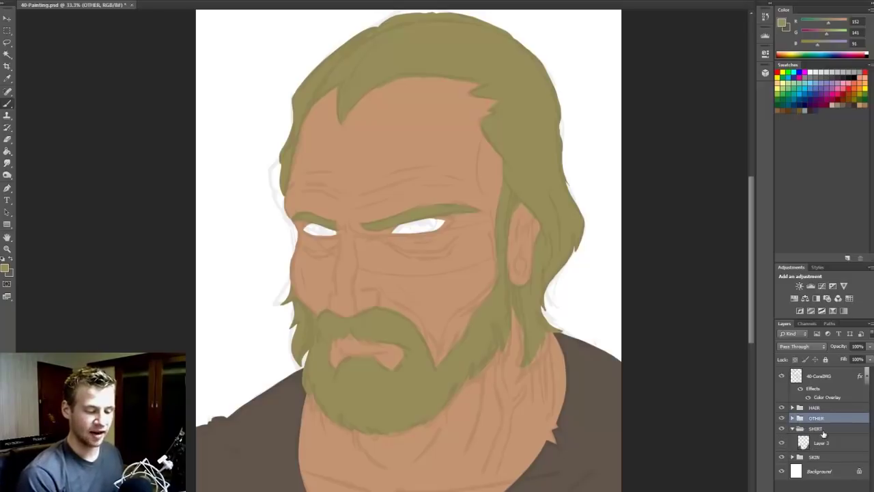
{"action": "left_click", "coordinate": [819, 443]}
{"action": "left_click", "coordinate": [781, 442]}
{"action": "left_click", "coordinate": [781, 442]}
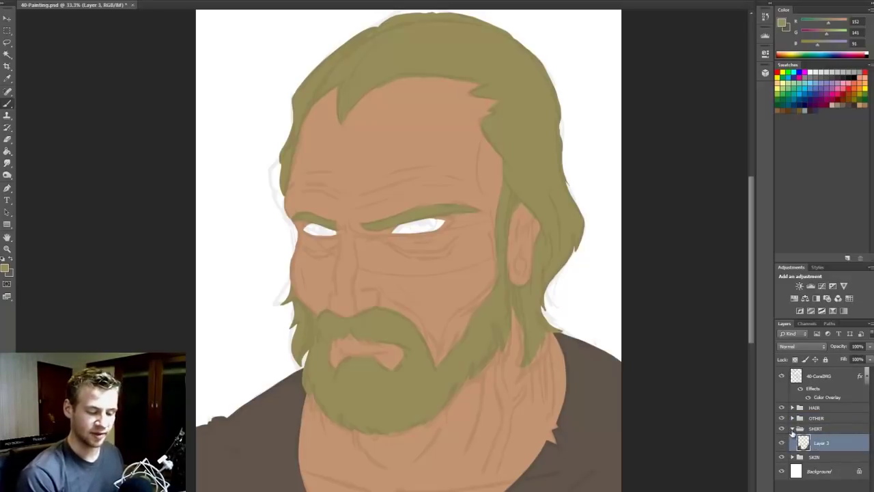
{"action": "left_click", "coordinate": [792, 428]}
Expand the SKIN group, toggle its base layer to check it, and hide the 40-CoreIMG sketch layer.
{"action": "left_click", "coordinate": [792, 438]}
{"action": "left_click", "coordinate": [782, 453]}
{"action": "left_click", "coordinate": [781, 453]}
{"action": "left_click", "coordinate": [781, 377]}
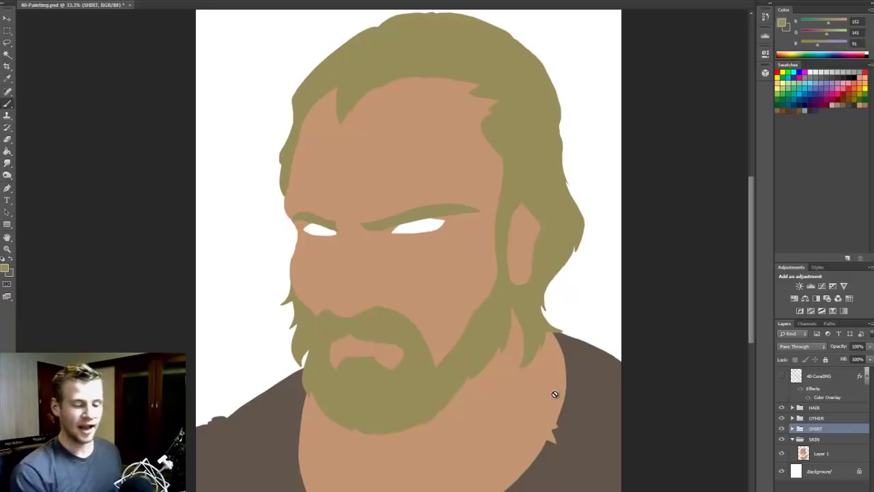
Add a new layer above Layer 1 in the SKIN group and clip it to Layer 1.
{"action": "left_click", "coordinate": [821, 455]}
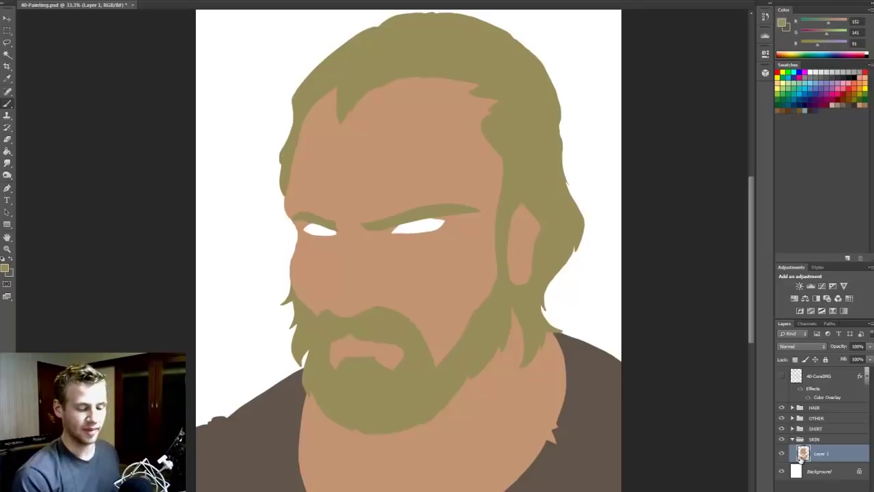
{"action": "key", "text": "ctrl+shift+alt+n"}
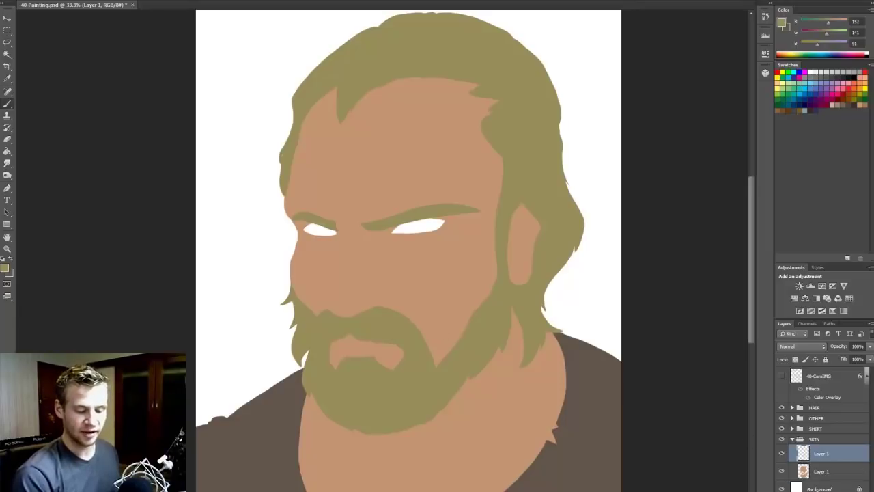
{"action": "left_click", "coordinate": [816, 462], "text": "alt"}
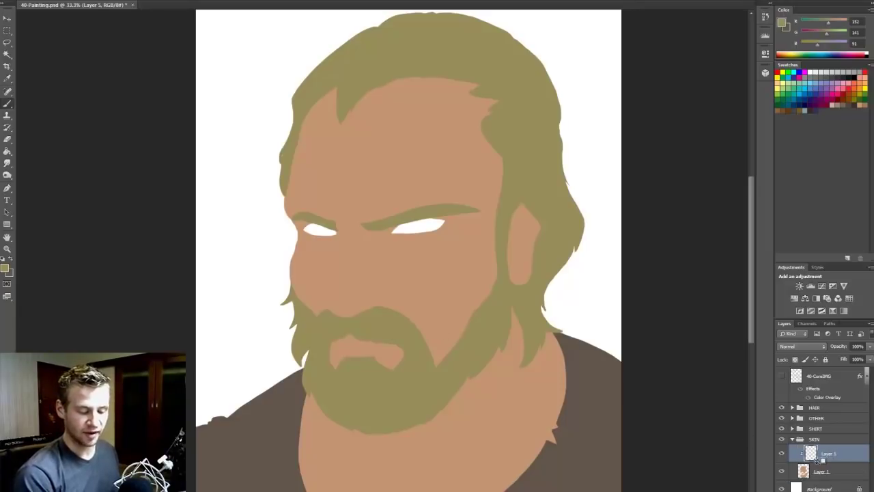
Set the foreground colour to a light skin tone (#e9cdb8).
{"action": "left_click", "coordinate": [8, 271]}
{"action": "left_click", "coordinate": [364, 180]}
{"action": "left_click", "coordinate": [479, 242]}
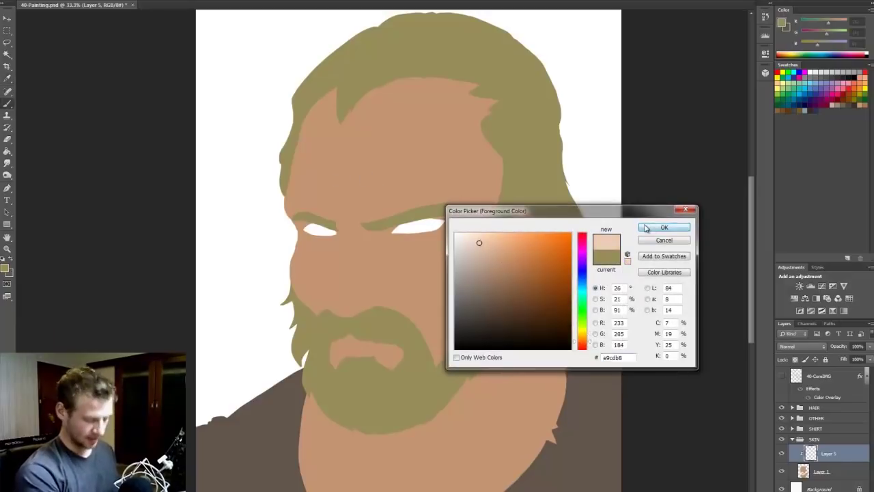
{"action": "left_click", "coordinate": [645, 227]}
Try a loose zigzag stroke across the face on the clipped layer to test the mask, and undo it.
{"action": "mouse_move", "coordinate": [480, 129]}
{"action": "left_mouse_down"}
{"action": "mouse_move", "coordinate": [502, 162]}
{"action": "mouse_move", "coordinate": [430, 293]}
{"action": "mouse_move", "coordinate": [441, 359]}
{"action": "left_mouse_up"}
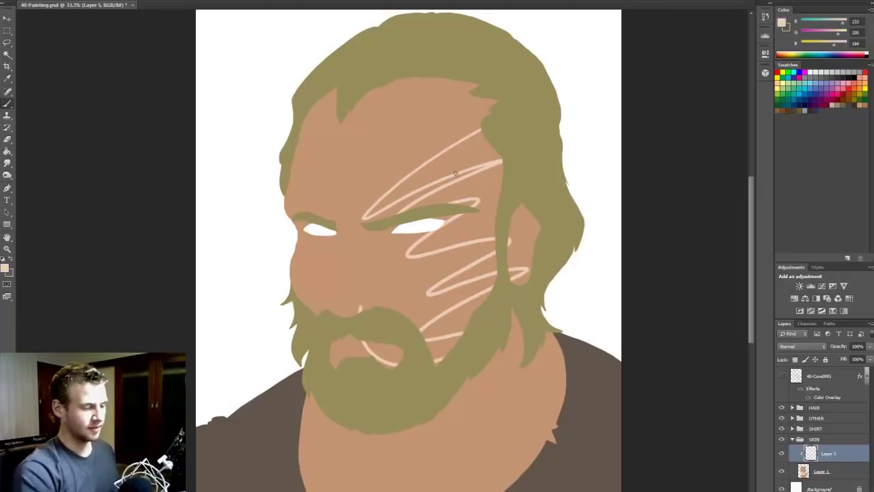
{"action": "key", "text": "ctrl+z"}
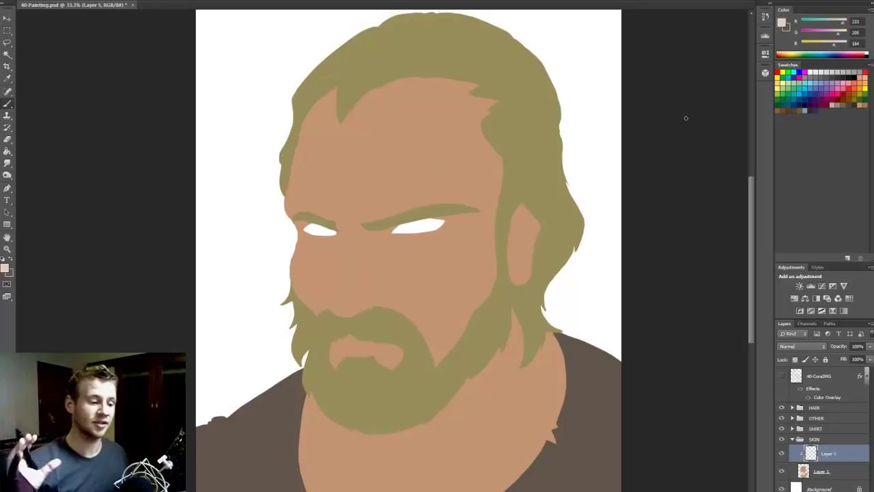
Switch to the Marquee tool and save the document.
{"action": "key", "text": "m"}
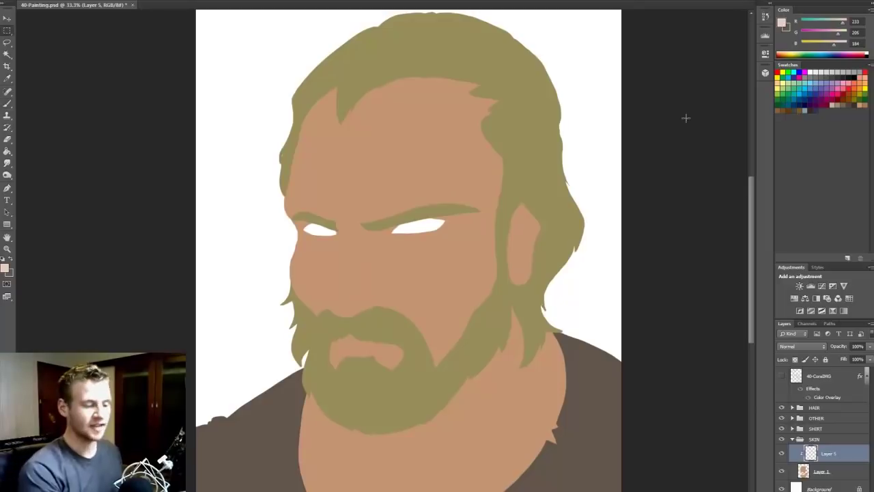
{"action": "key", "text": "ctrl+s"}
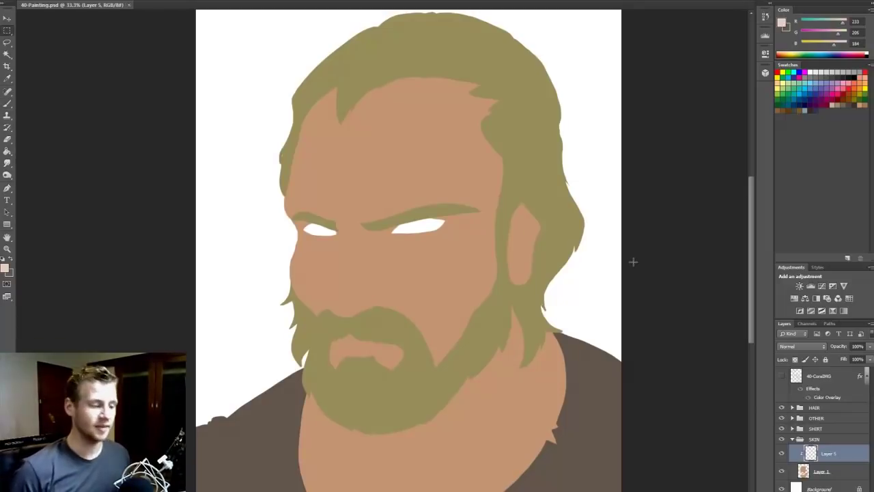